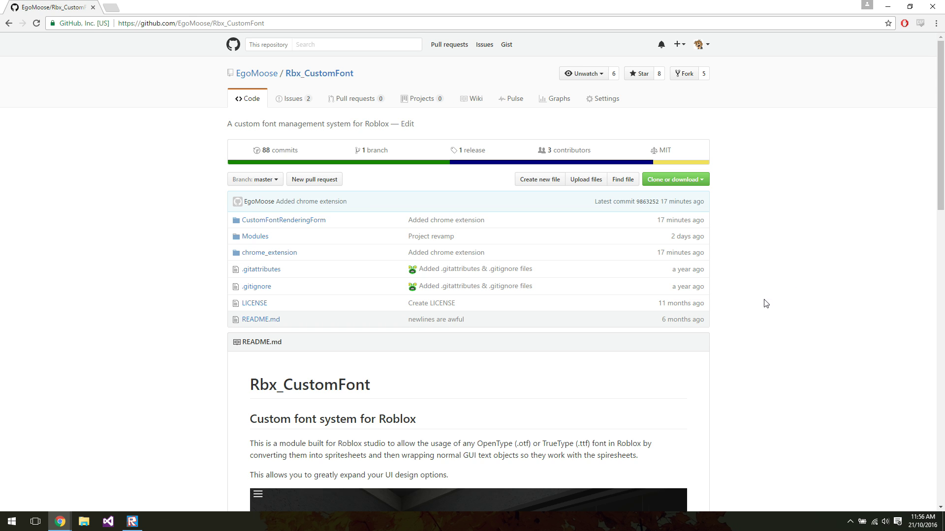
Go to the Font Squirrel site in a new browser tab.
scroll(768, 300, down, 6)
scroll(773, 299, up, 4)
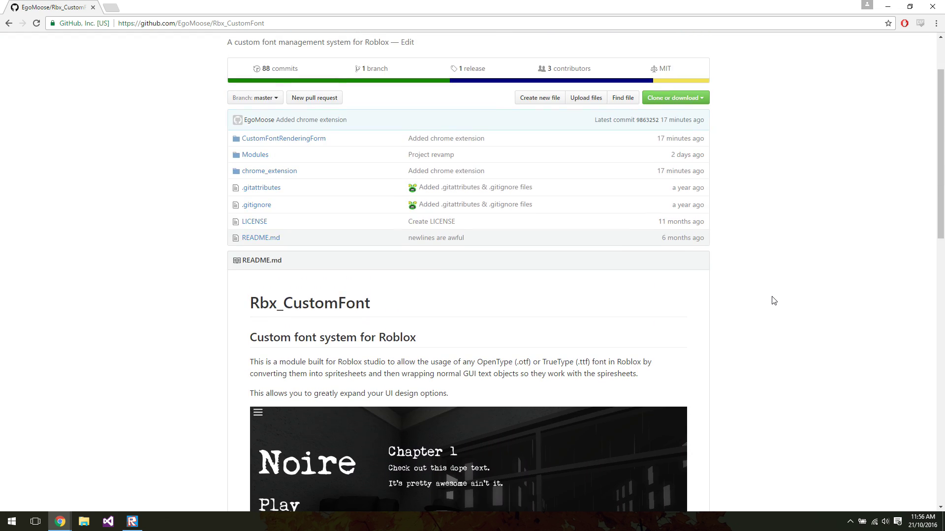
scroll(774, 300, up, 2)
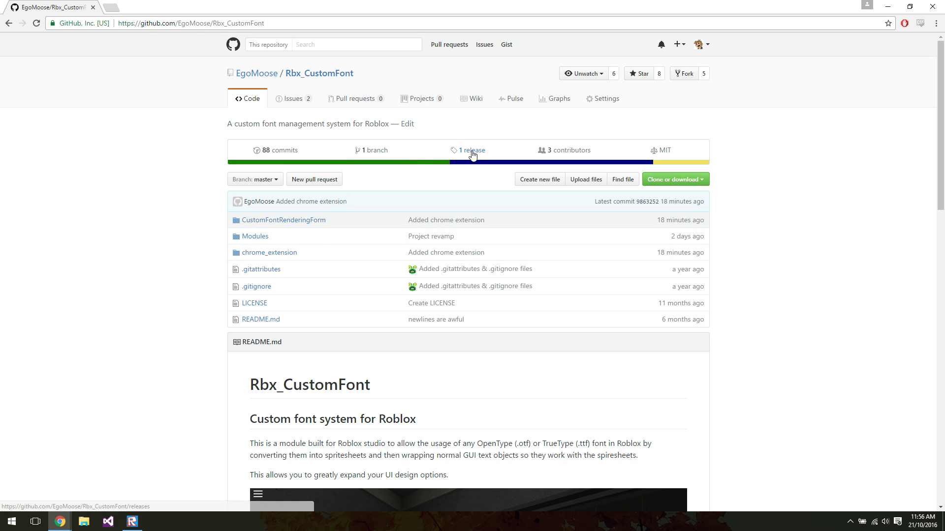
click(111, 8)
text(fonts)
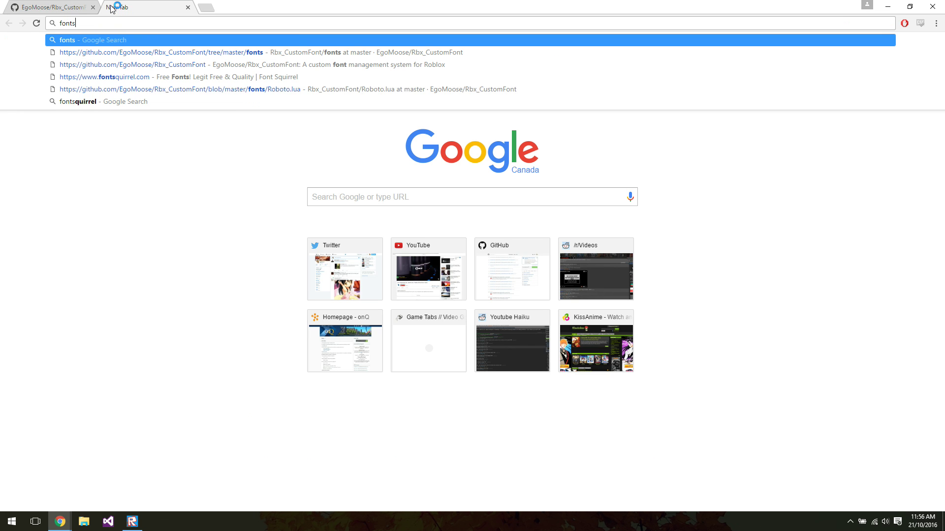
key(Down)
key(Down)
key(Return)
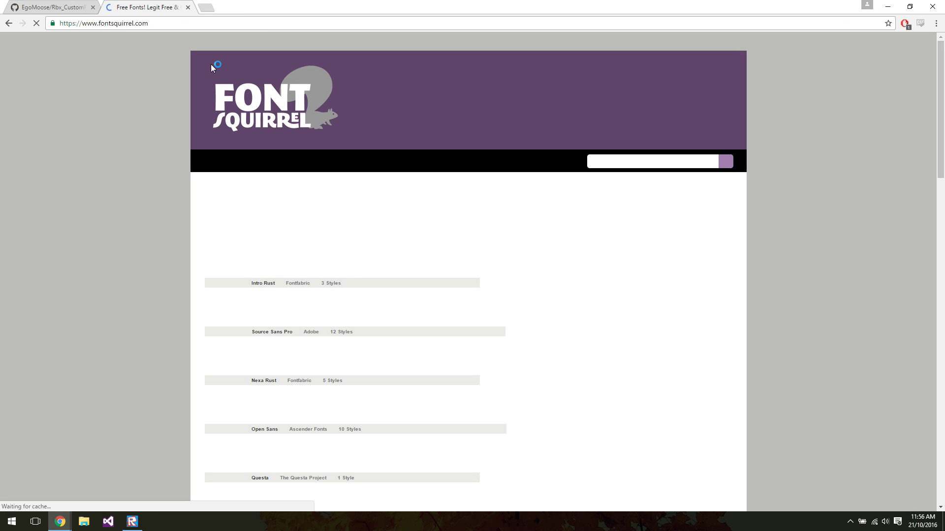
Search for ROBOTO, open the Roboto font page, and download its TTF package.
click(622, 165)
text(ROBOTO)
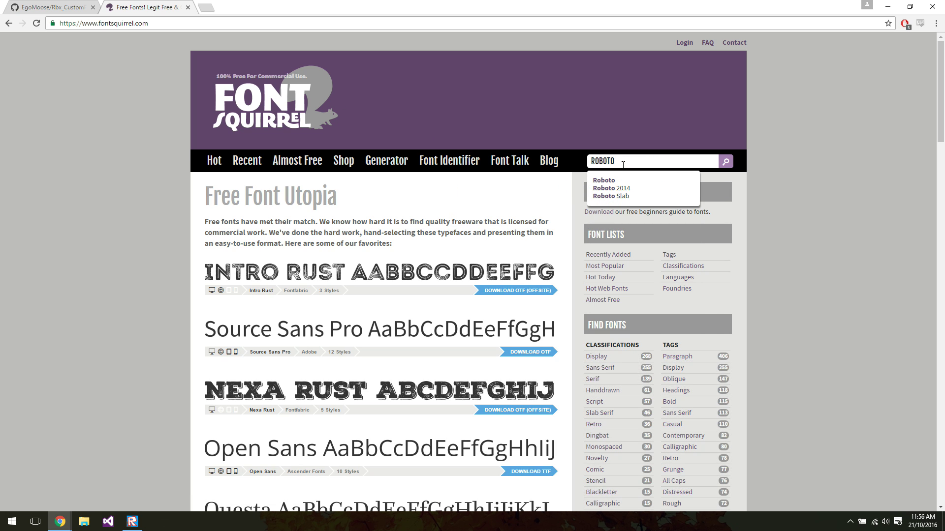
click(610, 181)
scroll(492, 246, down, 4)
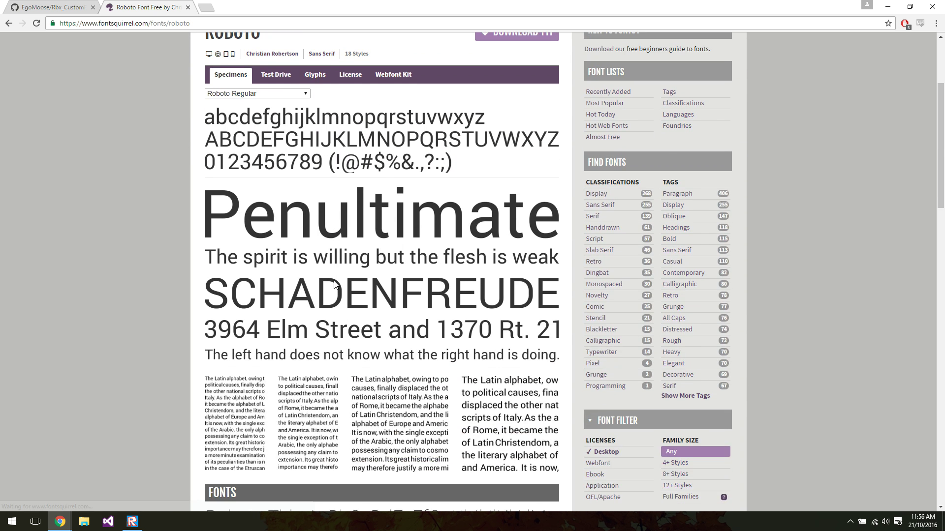
scroll(488, 206, up, 4)
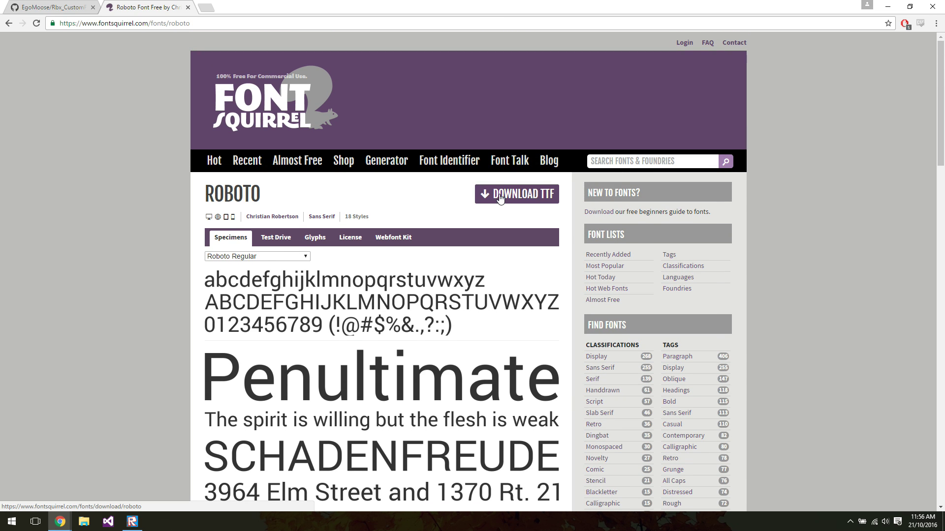
click(500, 197)
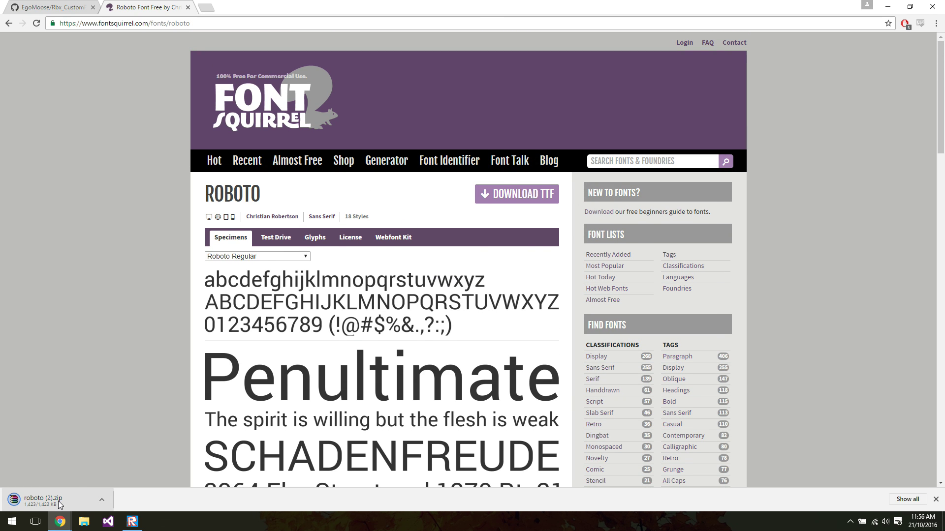
Open roboto (2).zip in WinRAR and create a 'roboto' folder at the top of the desktop.
click(41, 500)
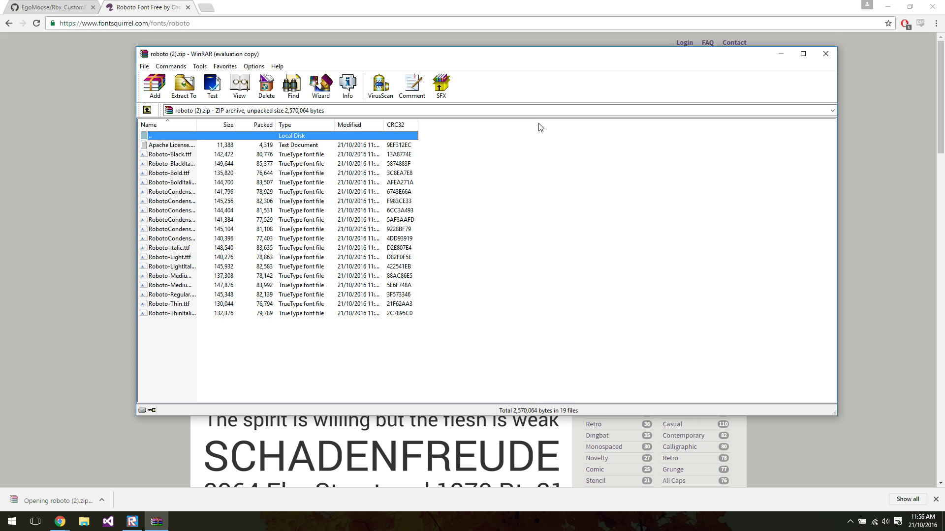
click(887, 7)
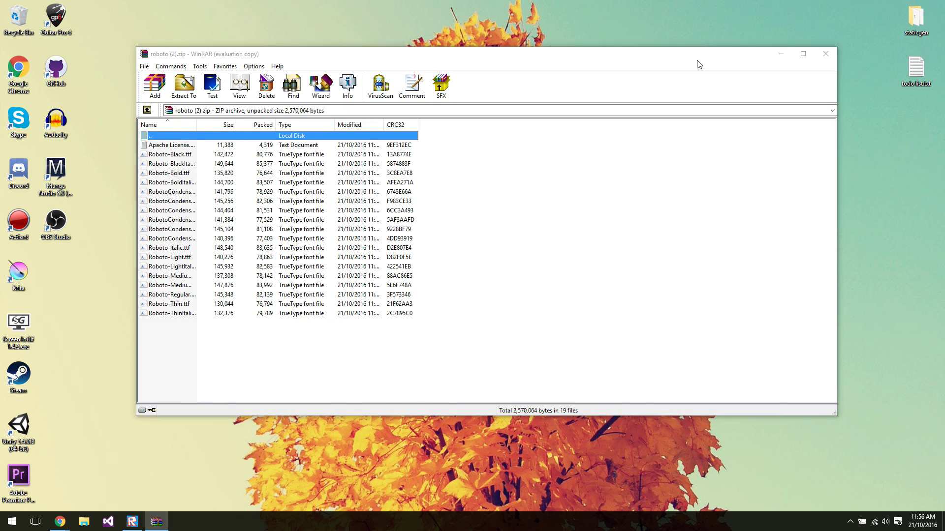
click(781, 54)
right_click(341, 88)
mouse_move(374, 204)
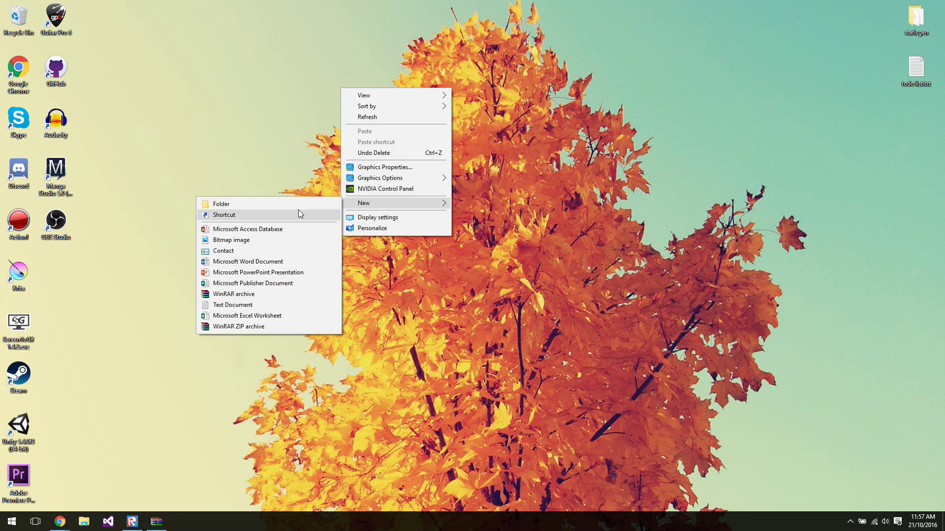
click(247, 206)
text(ro)
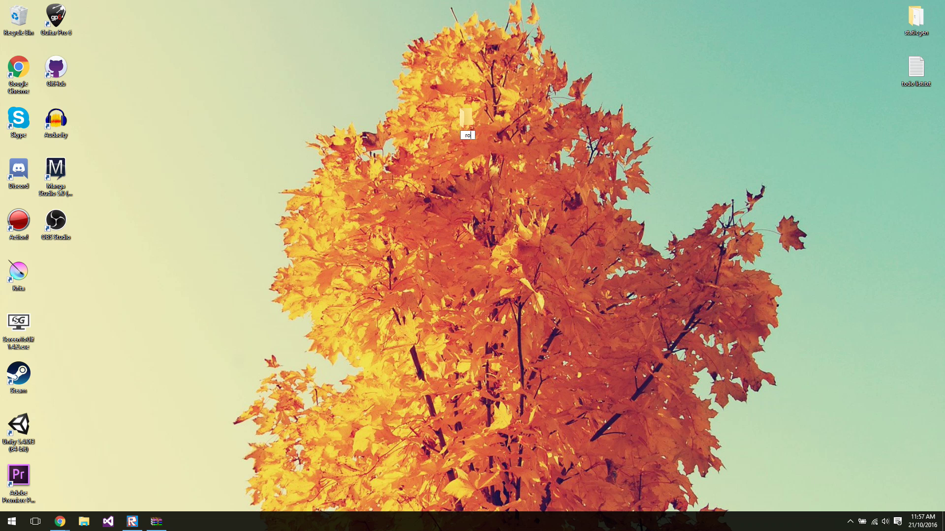
text(boto)
key(Return)
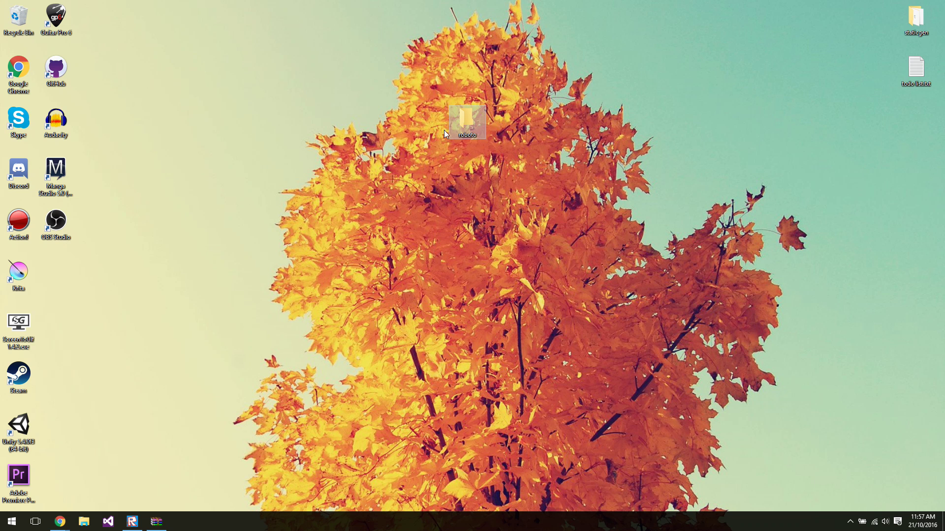
drag(445, 134, 536, 73)
Copy all the Roboto font files from the archive into the roboto folder and close WinRAR.
click(156, 522)
drag(435, 361, 317, 20)
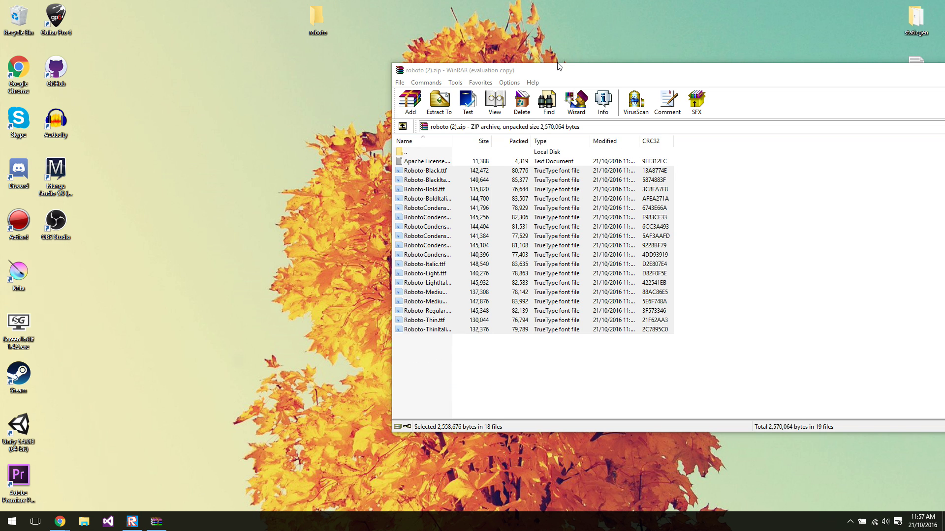
drag(565, 74, 270, 80)
click(790, 77)
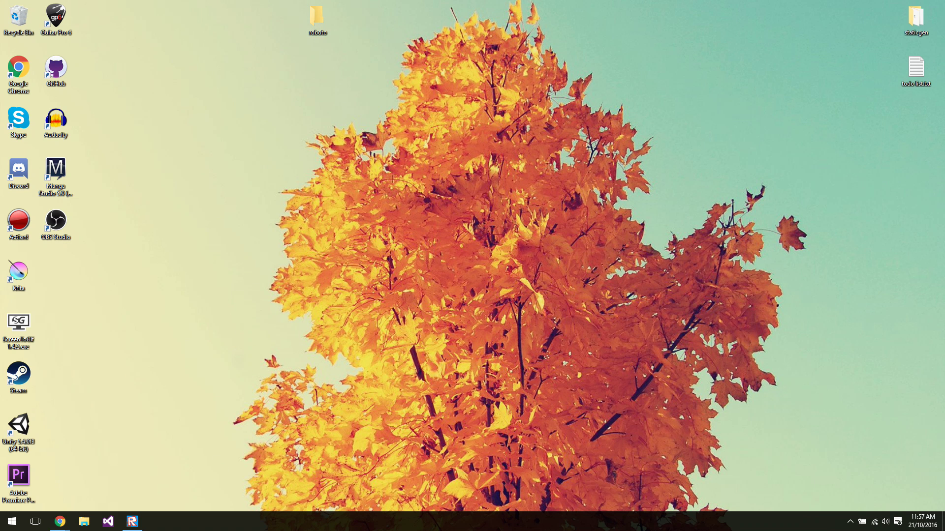
double_click(318, 20)
Create an empty 'output' subfolder inside the roboto folder.
drag(291, 101, 331, 112)
right_click(308, 377)
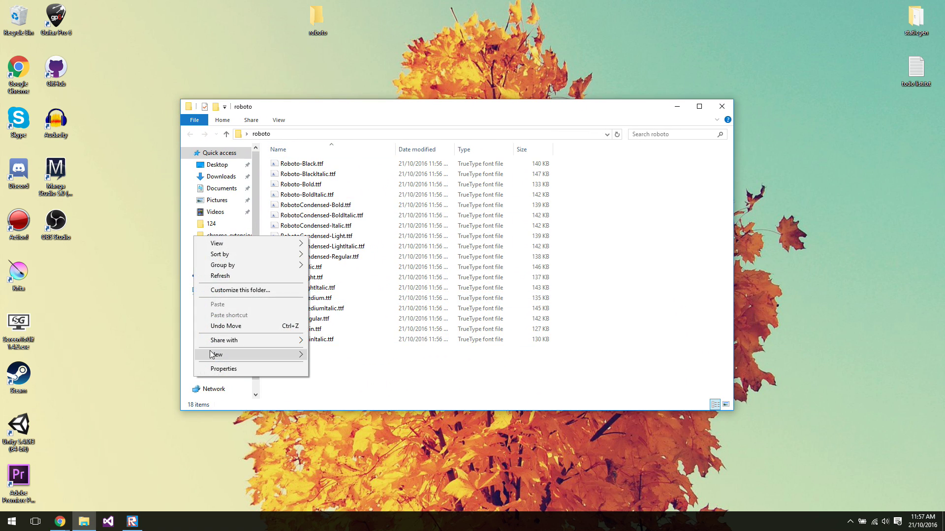
mouse_move(211, 354)
click(97, 358)
text(o)
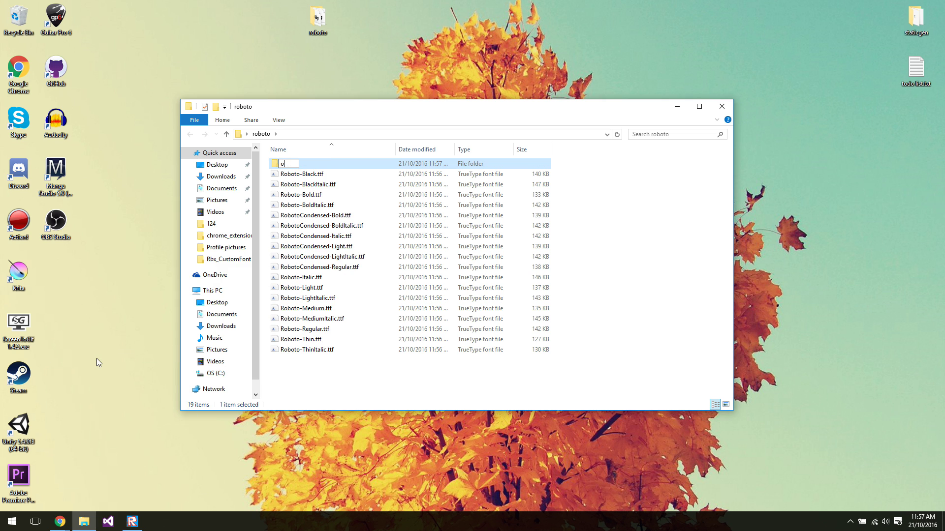
text(utput)
key(Return)
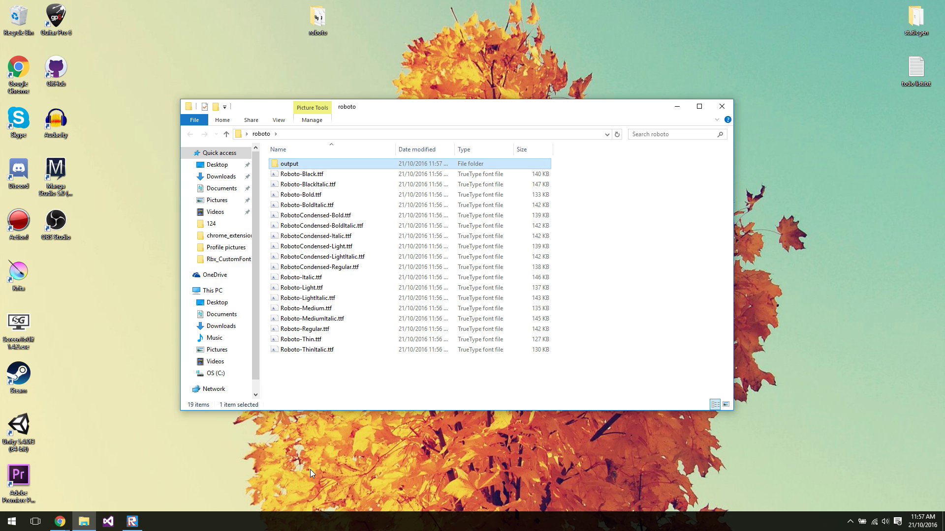
click(721, 106)
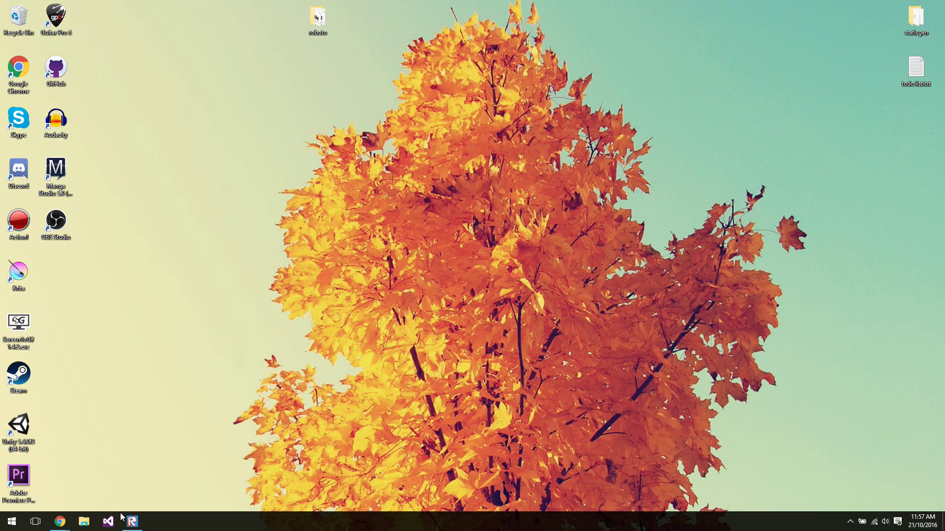
Delete the six RobotoCondensed font files from the roboto folder.
double_click(333, 35)
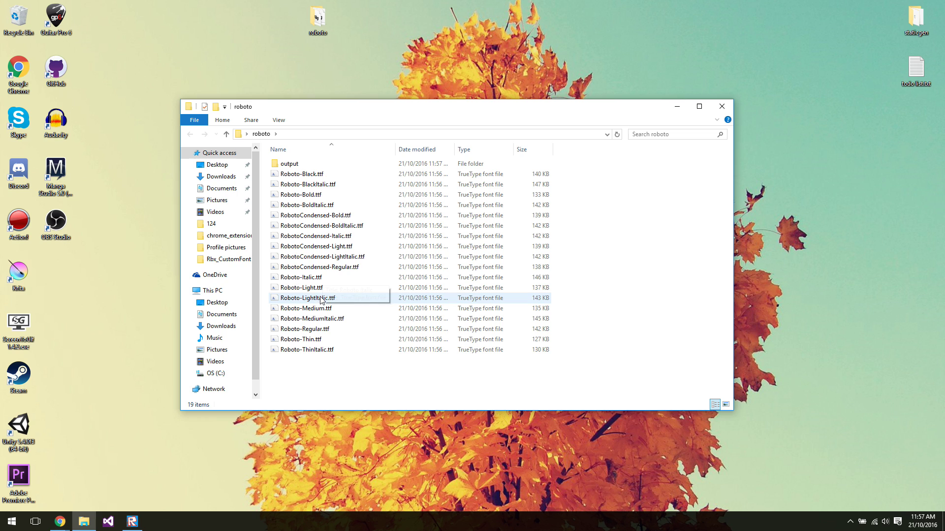
click(310, 267)
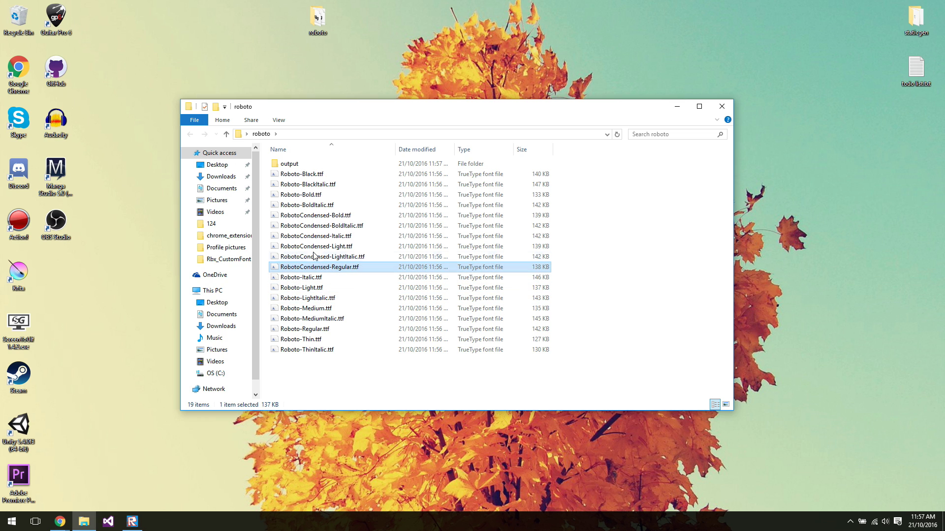
shift+click(324, 215)
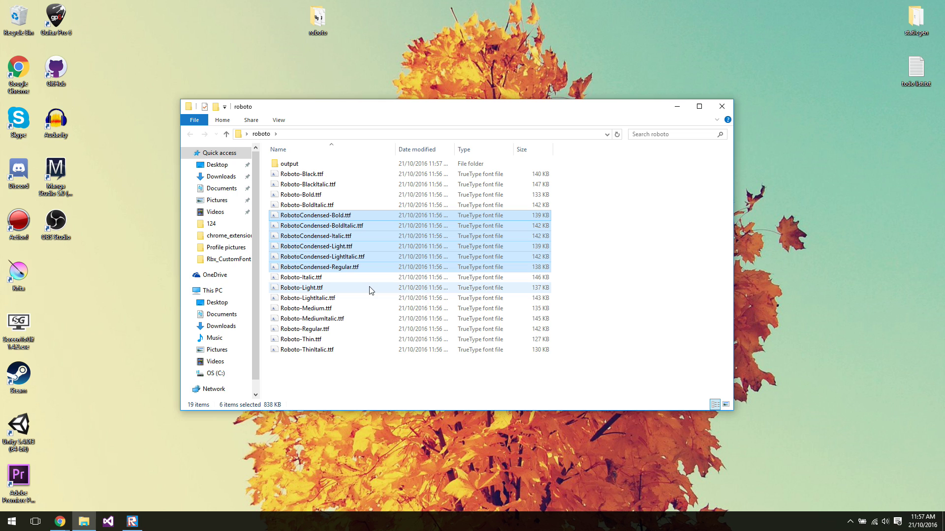
key(Delete)
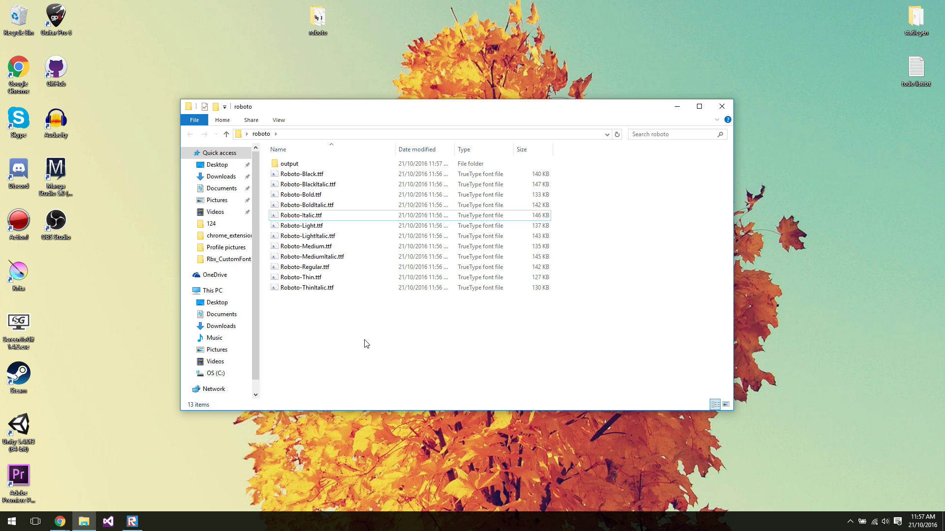
drag(333, 326, 276, 169)
click(346, 390)
click(96, 462)
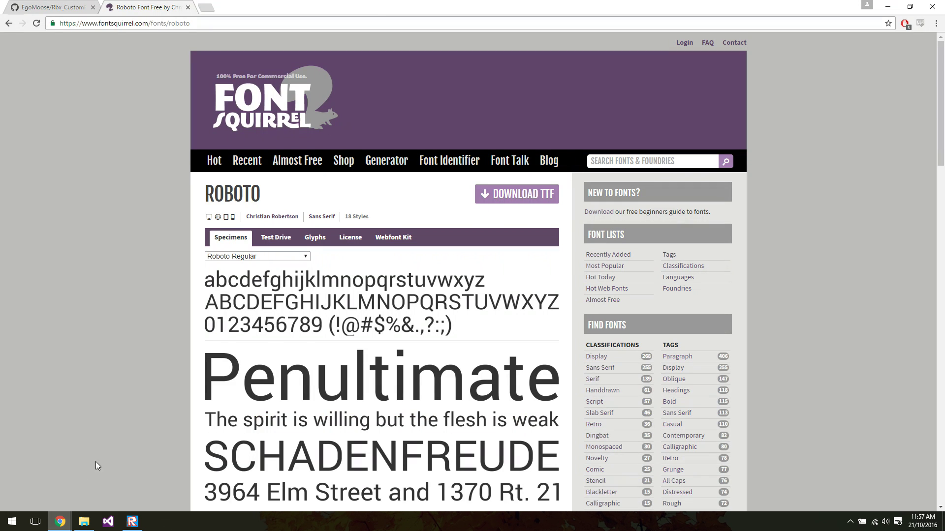
Close the Font Squirrel tab and download CustomFontV1.0.rar from the Rbx_CustomFont releases page.
click(187, 7)
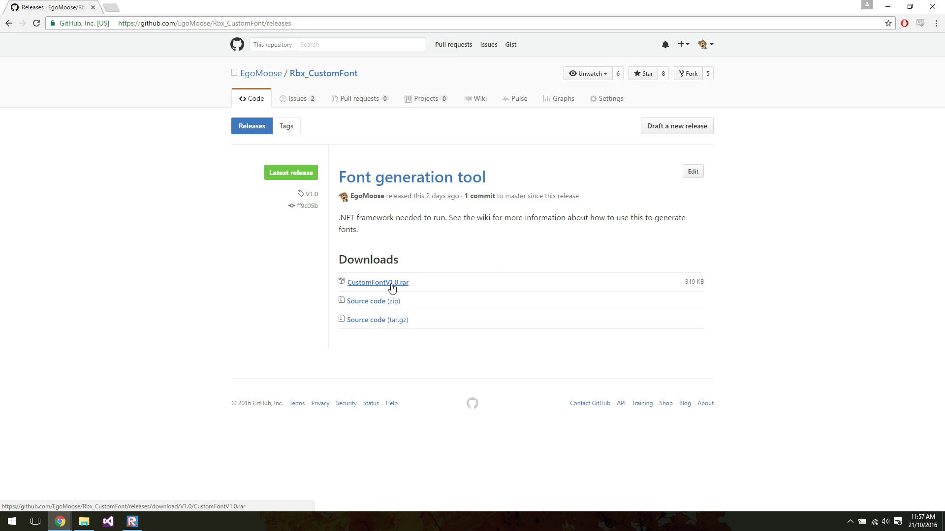
click(391, 287)
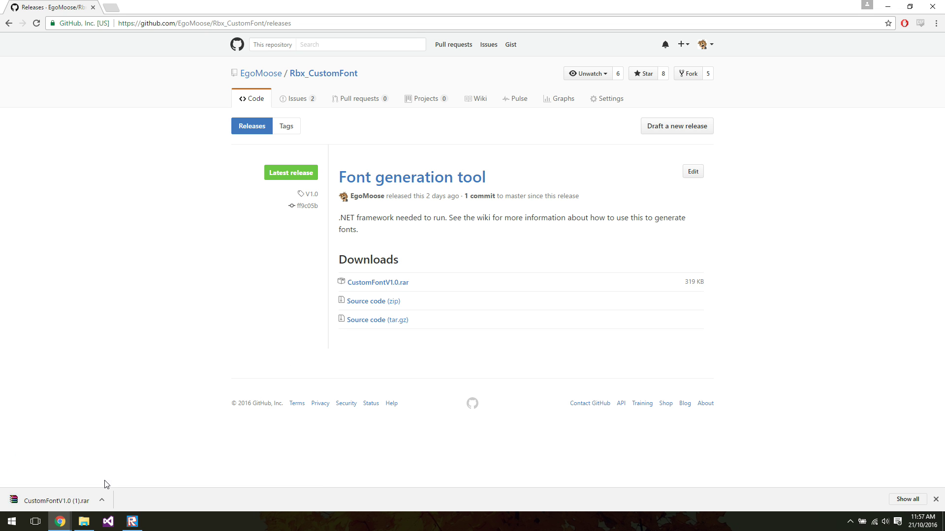
click(72, 504)
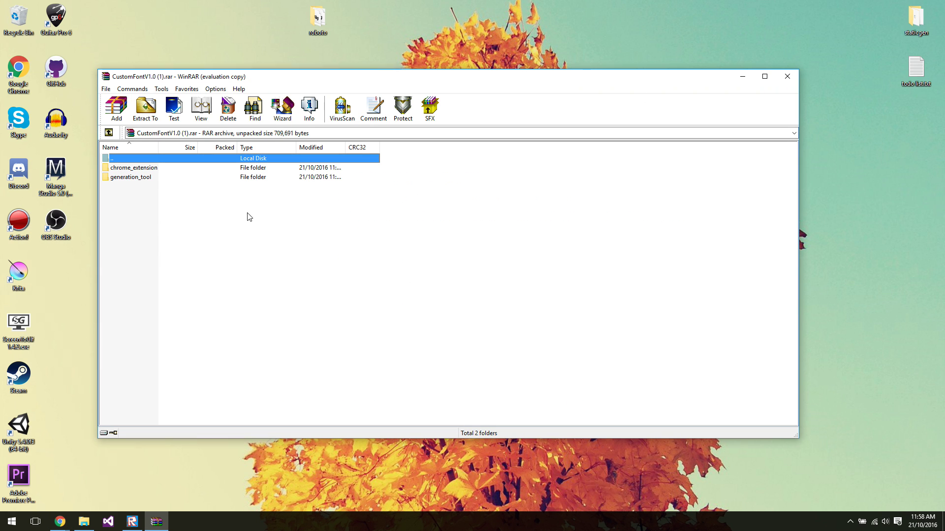
Extract chrome_extension and generation_tool beside roboto on the desktop, then open generation_tool.
drag(151, 190, 368, 24)
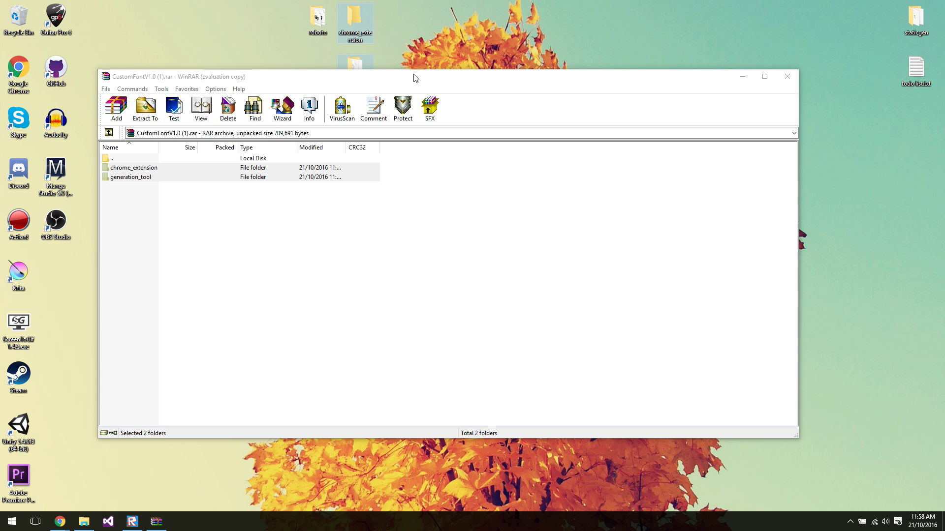
click(742, 76)
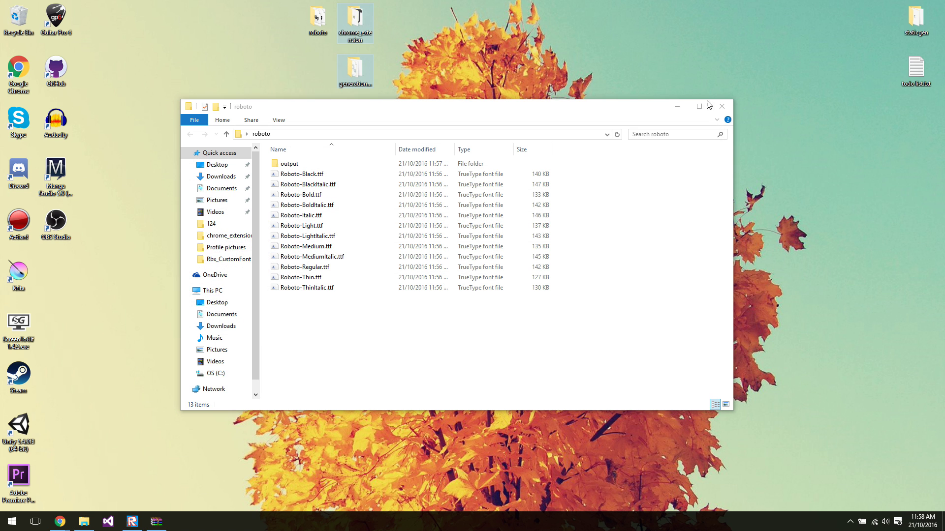
click(677, 106)
drag(364, 77, 407, 77)
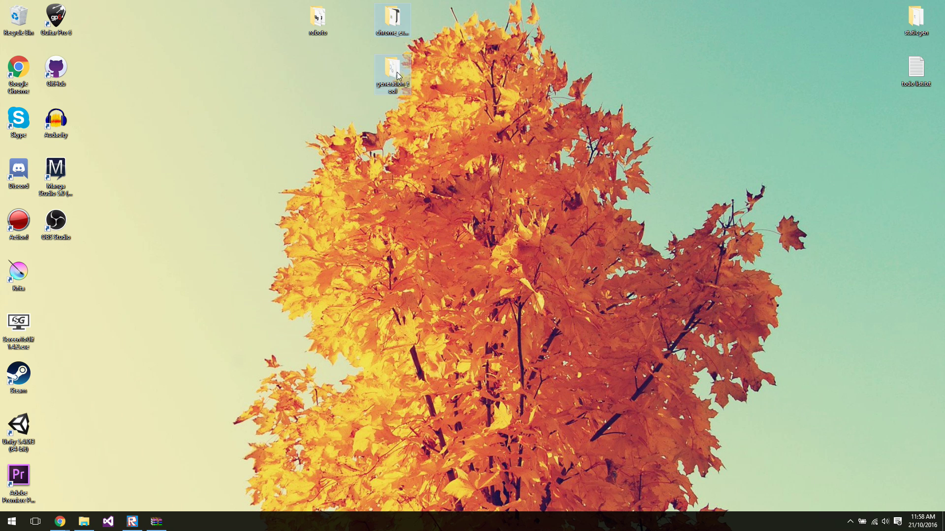
drag(392, 19, 355, 19)
drag(398, 75, 399, 35)
double_click(388, 27)
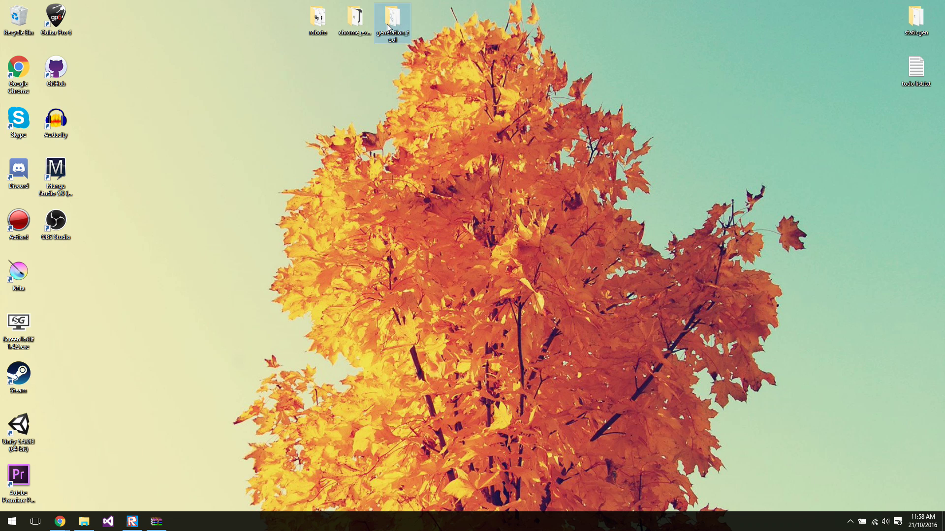
drag(380, 140, 385, 142)
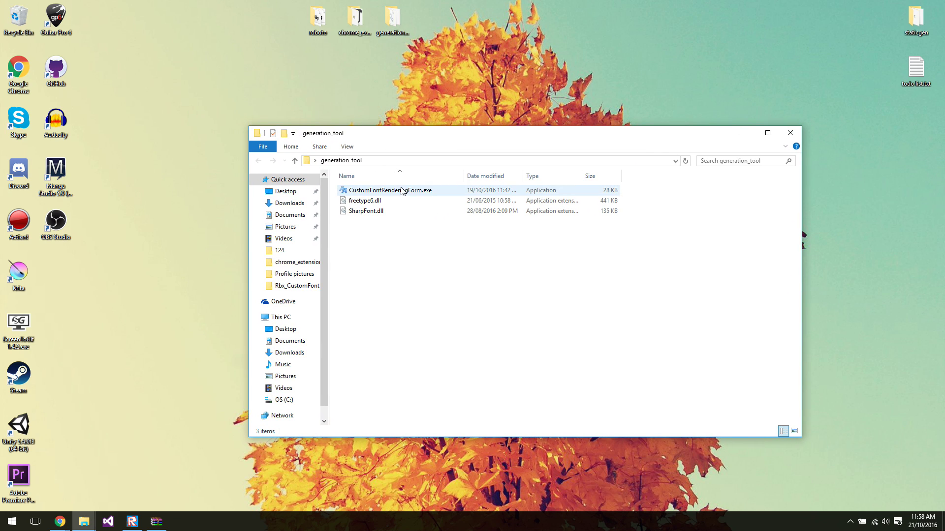
Launch CustomFontRenderingForm.exe and load all twelve Roboto .ttf files as its font files.
double_click(404, 192)
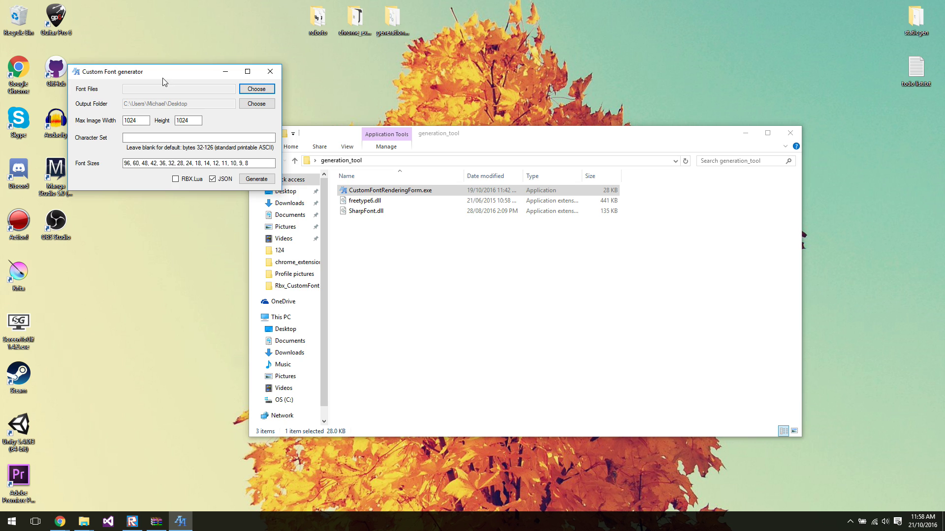
drag(163, 78, 407, 141)
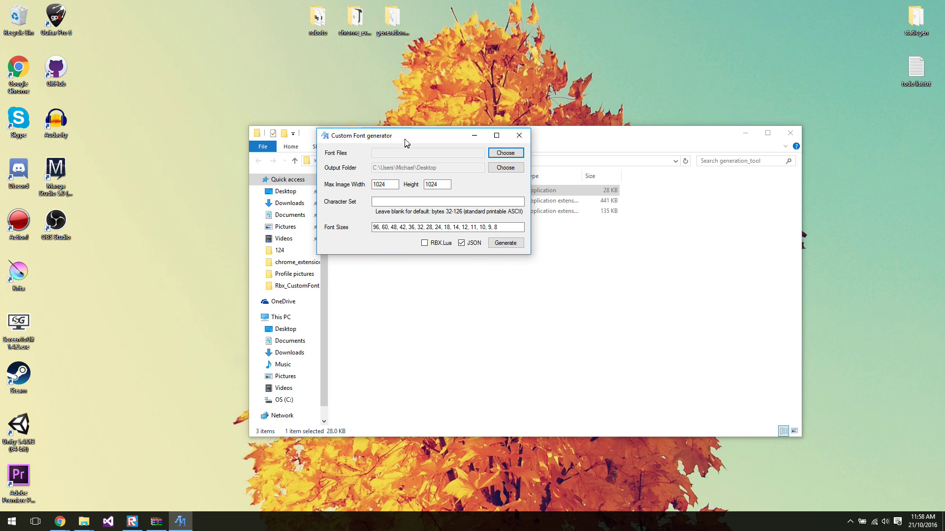
click(501, 154)
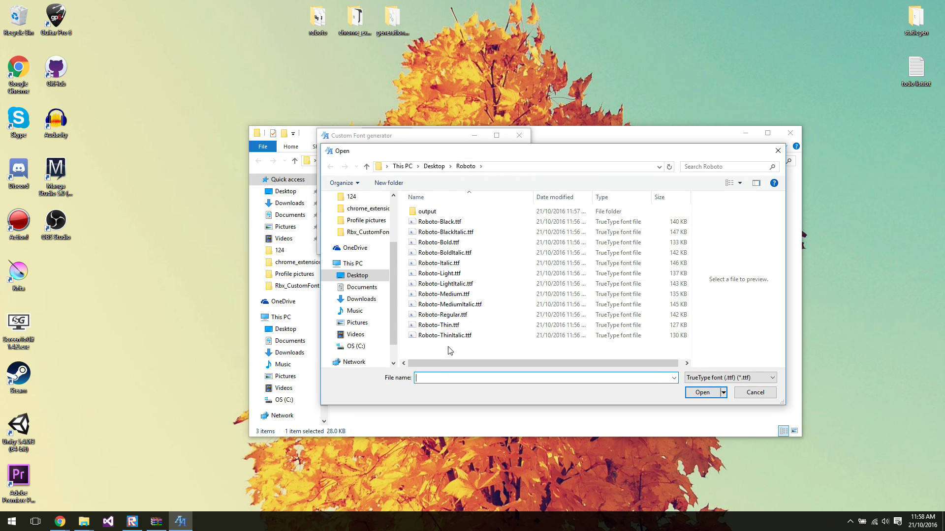
drag(507, 347, 423, 218)
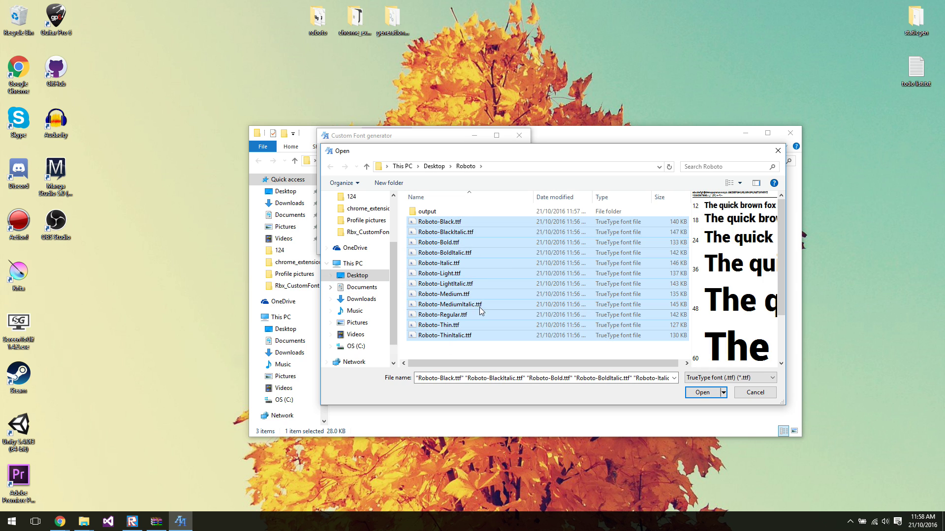
click(702, 392)
Generate the Roboto font as RBX.Lua into Desktop\roboto\output with JSON off, then close the generator.
click(505, 167)
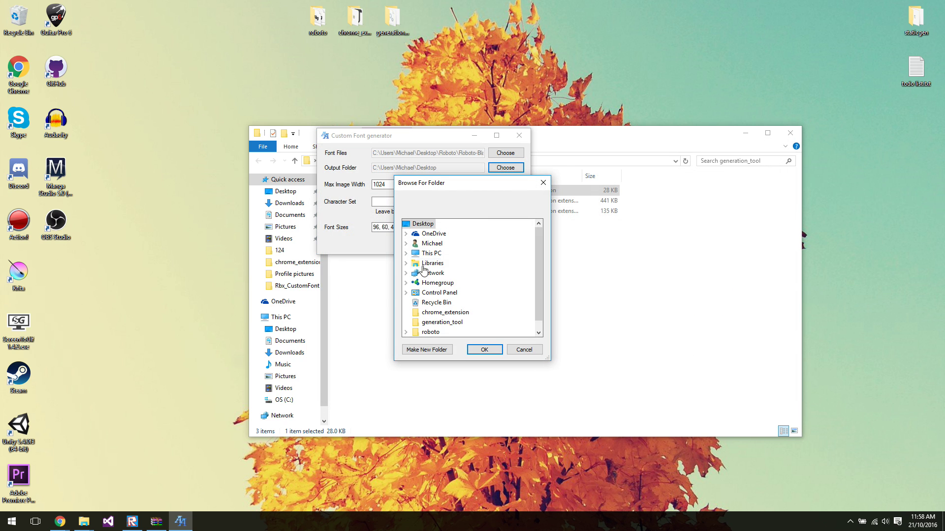
click(406, 332)
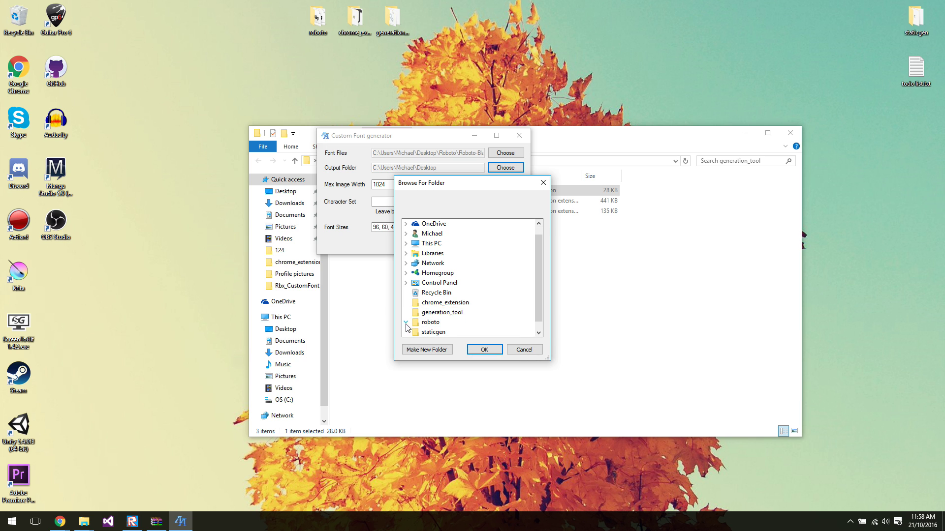
click(428, 333)
click(484, 350)
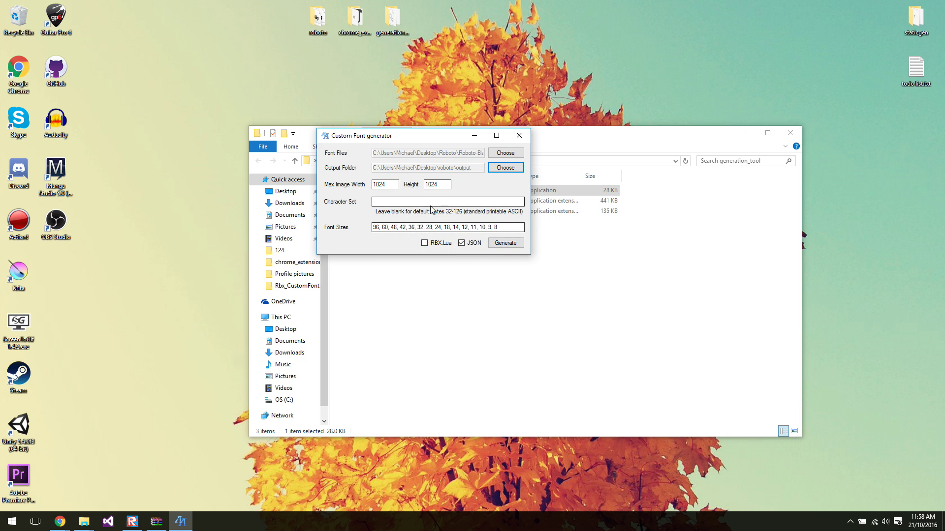
click(463, 246)
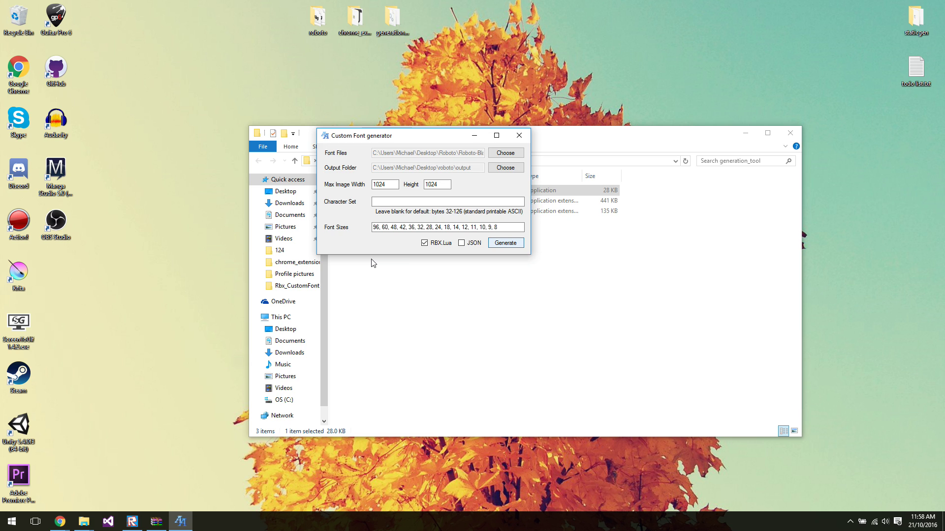
key(Return)
click(519, 135)
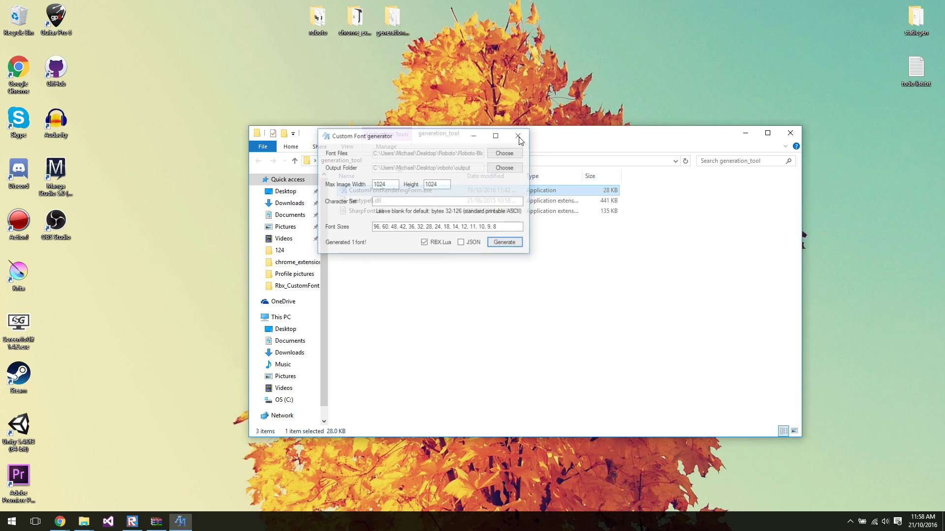
Open roboto\output and preview one of the generated PNG font atlases in Photos.
double_click(317, 19)
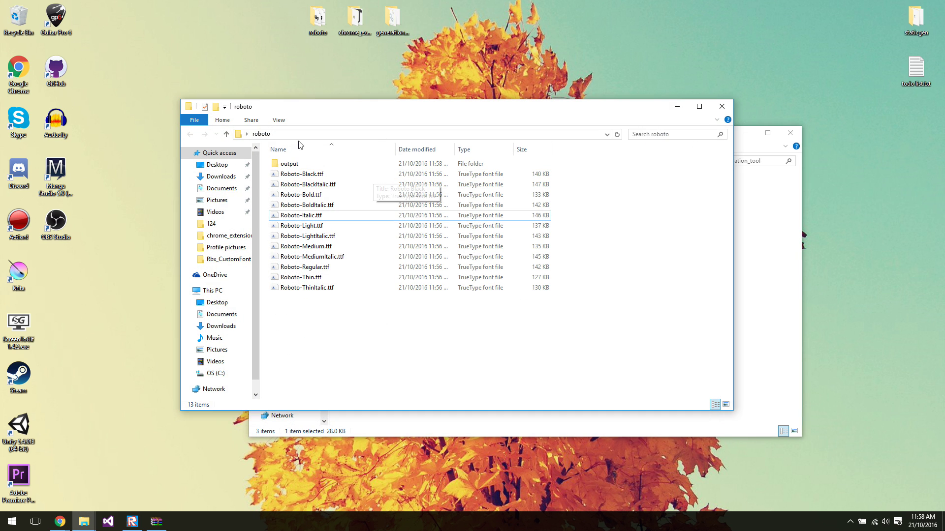
double_click(292, 164)
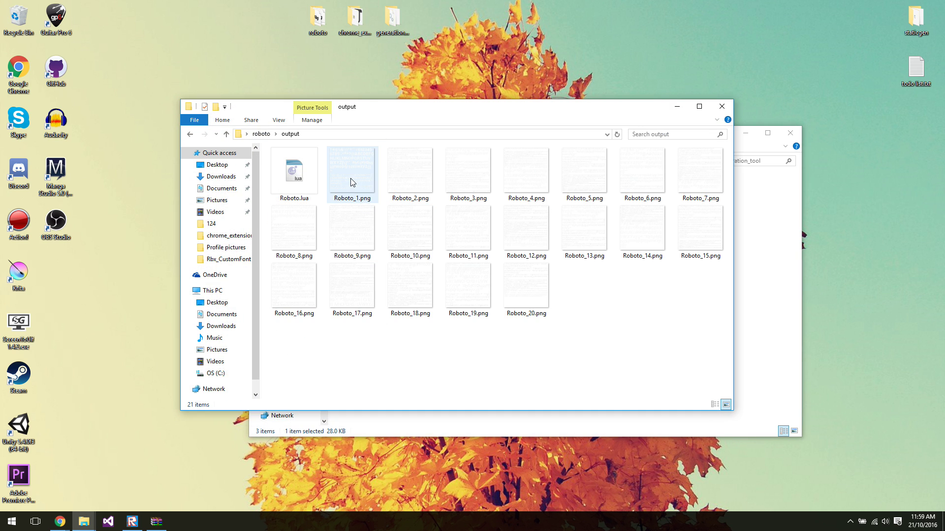
double_click(360, 191)
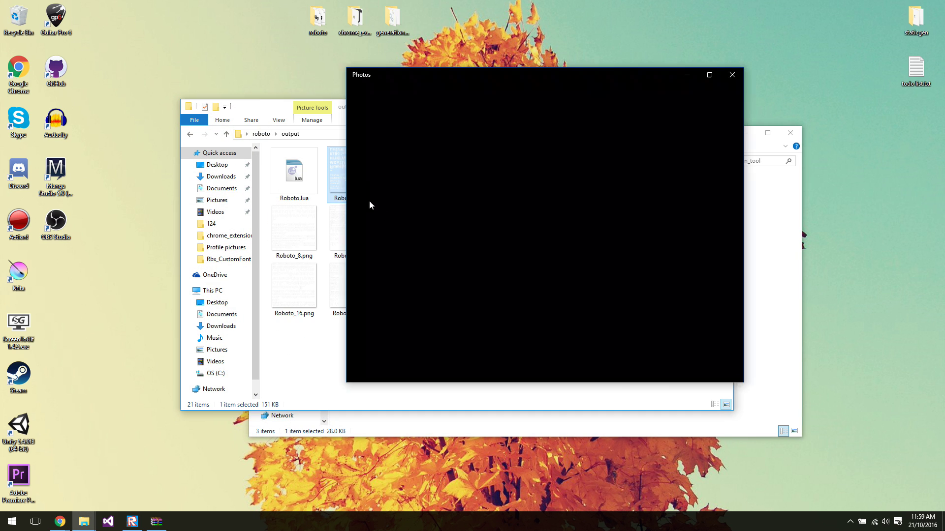
scroll(523, 243, down, 5)
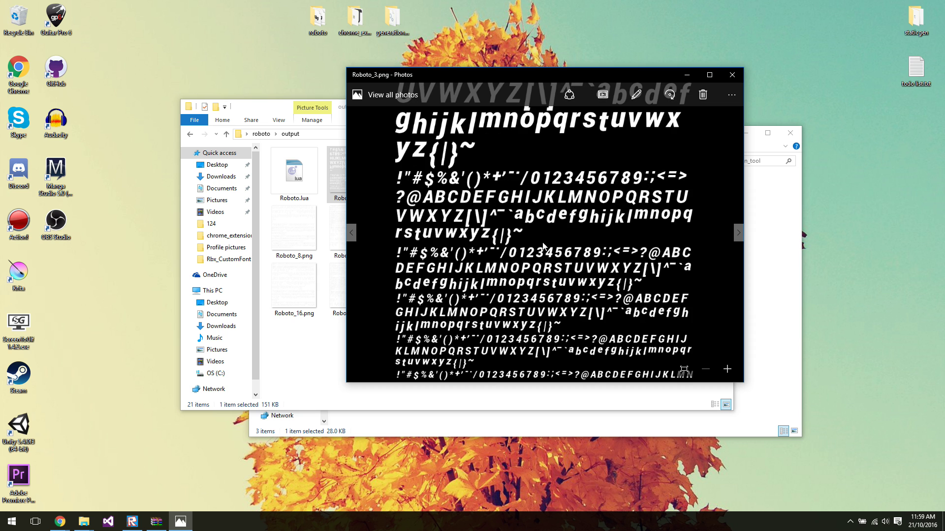
scroll(523, 243, up, 5)
click(732, 74)
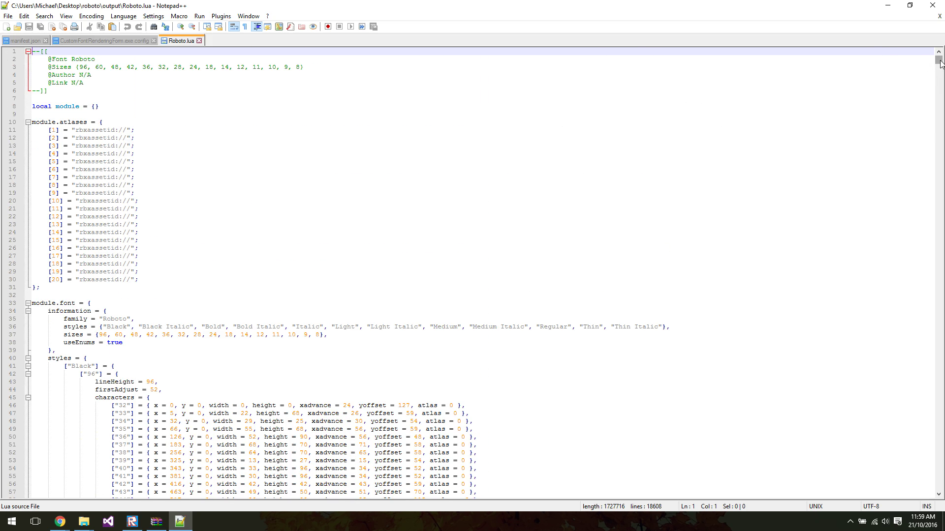
drag(940, 63, 923, 55)
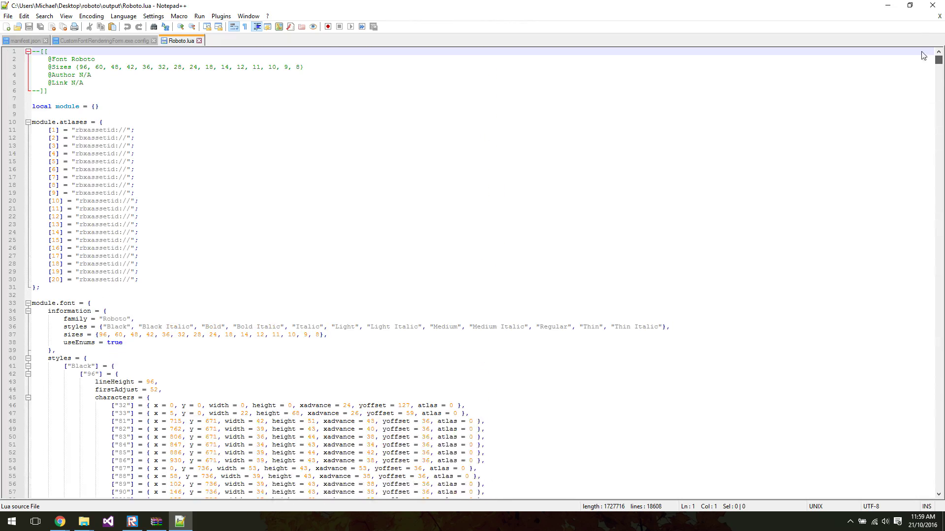
mouse_move(62, 521)
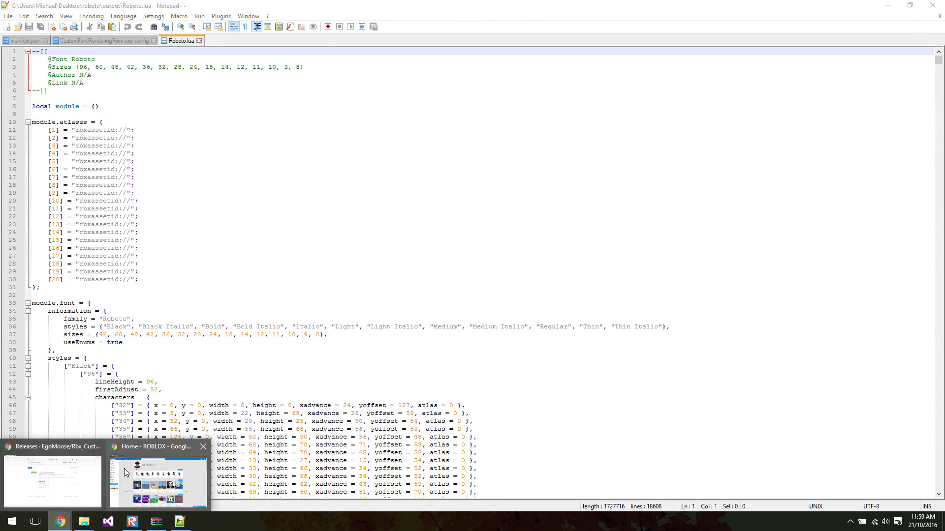
click(54, 475)
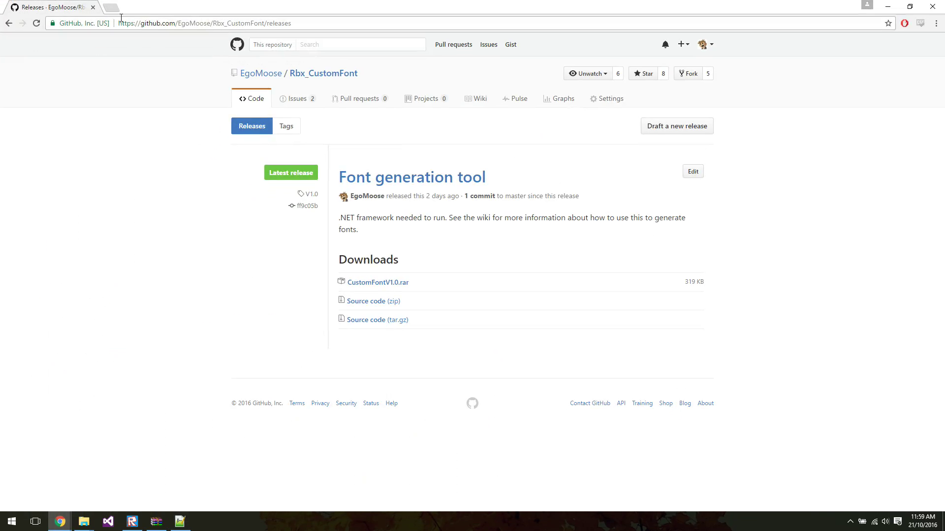
key(ctrl+shift+t)
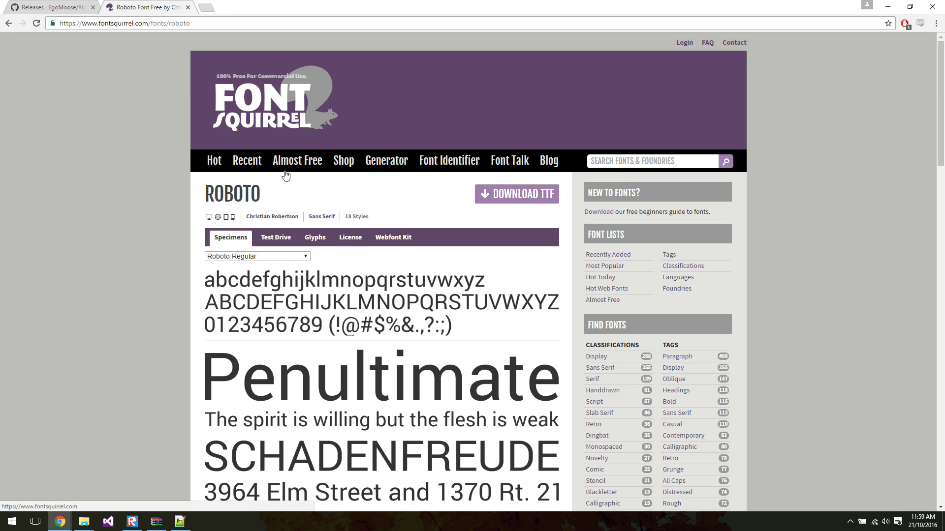
drag(288, 217, 246, 217)
key(ctrl+c)
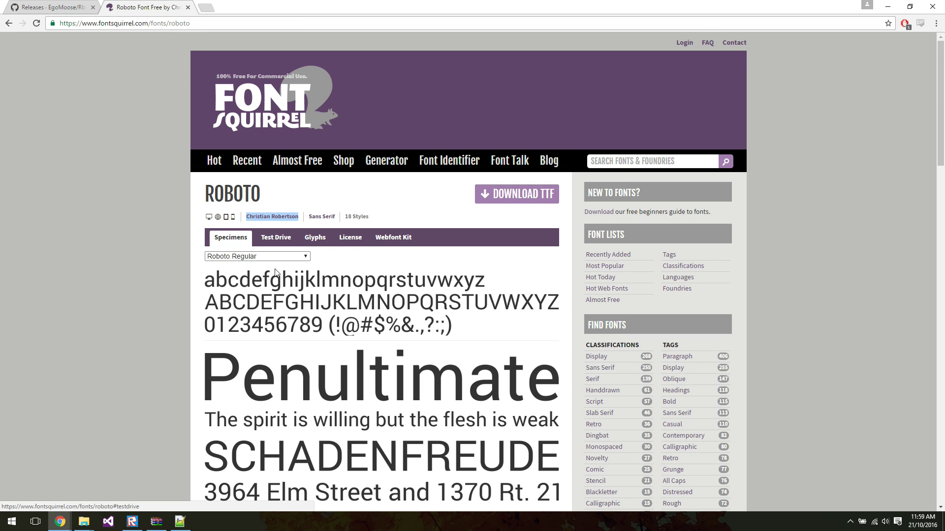
click(180, 522)
drag(91, 74, 87, 74)
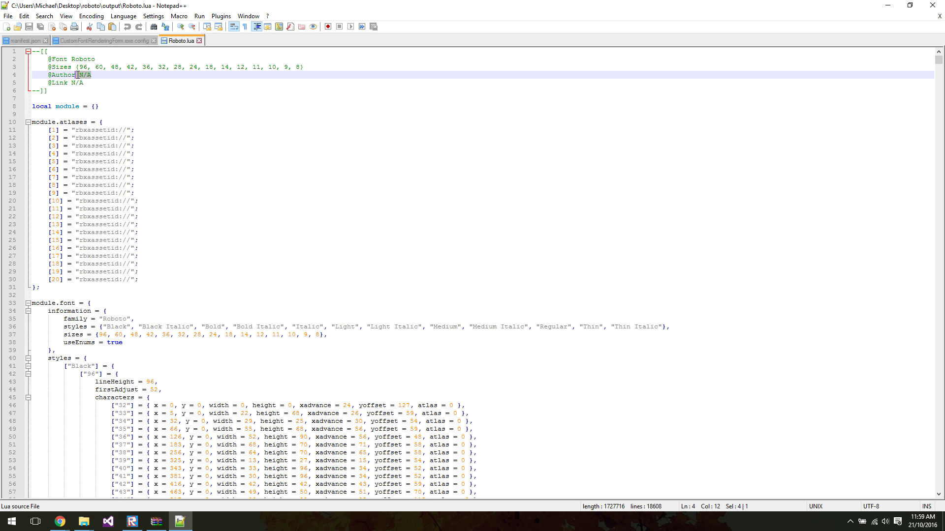
key(ctrl+v)
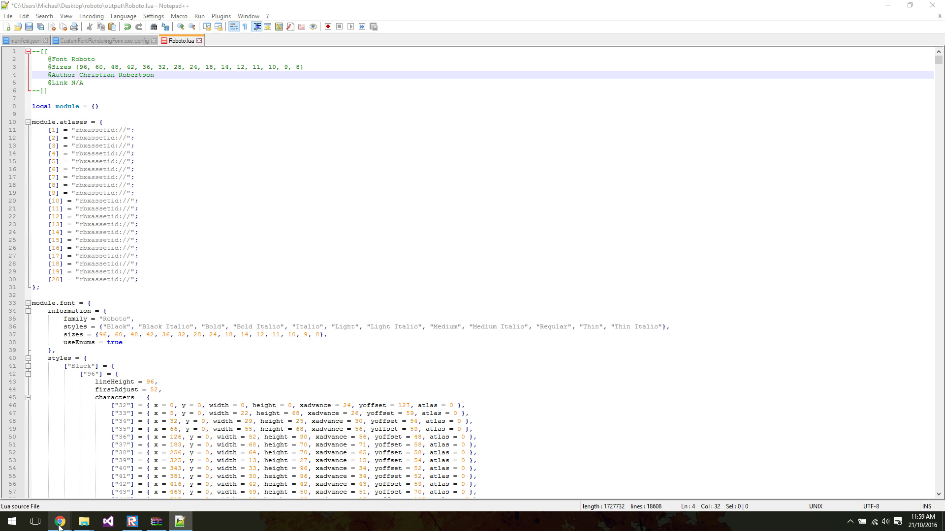
mouse_move(59, 521)
click(52, 475)
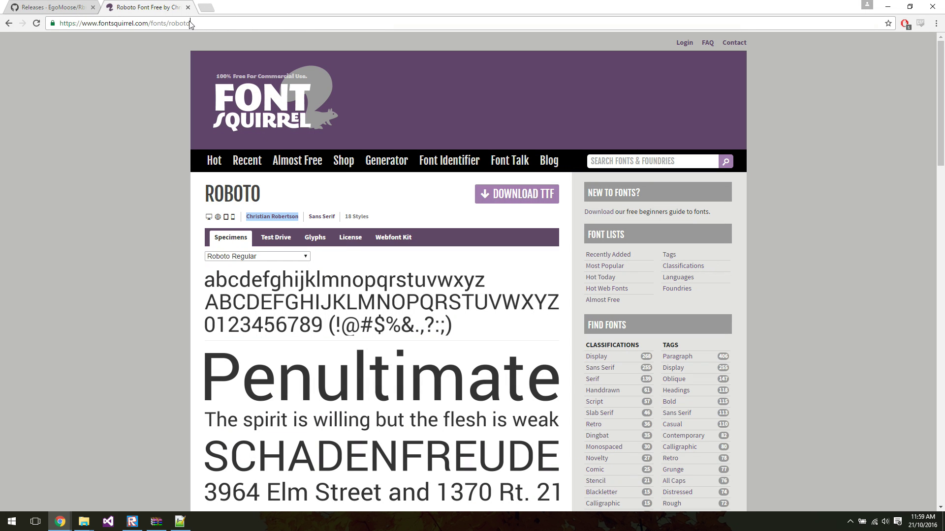
click(190, 23)
key(ctrl+c)
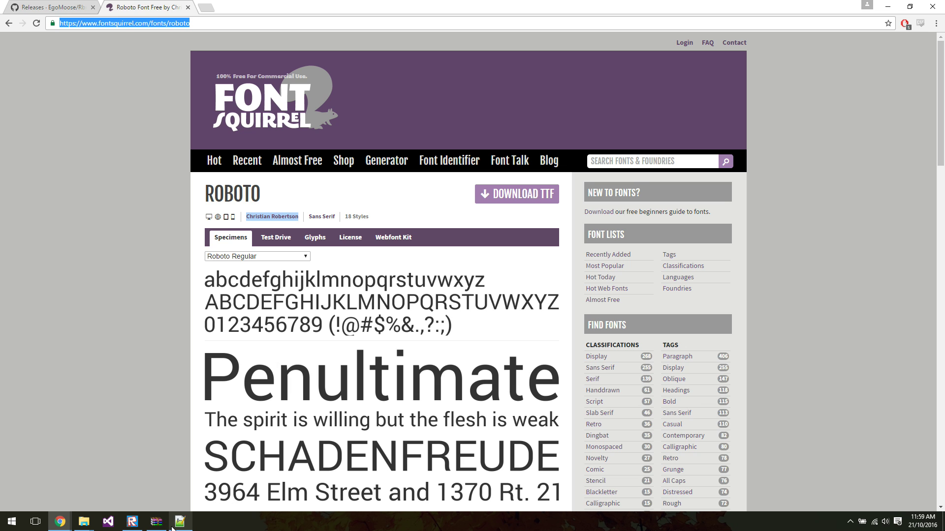
mouse_move(139, 529)
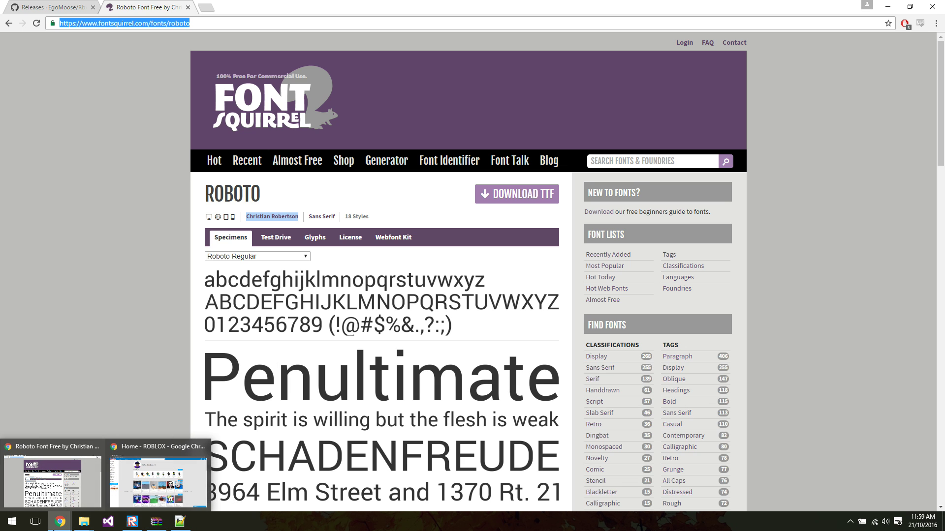
click(180, 522)
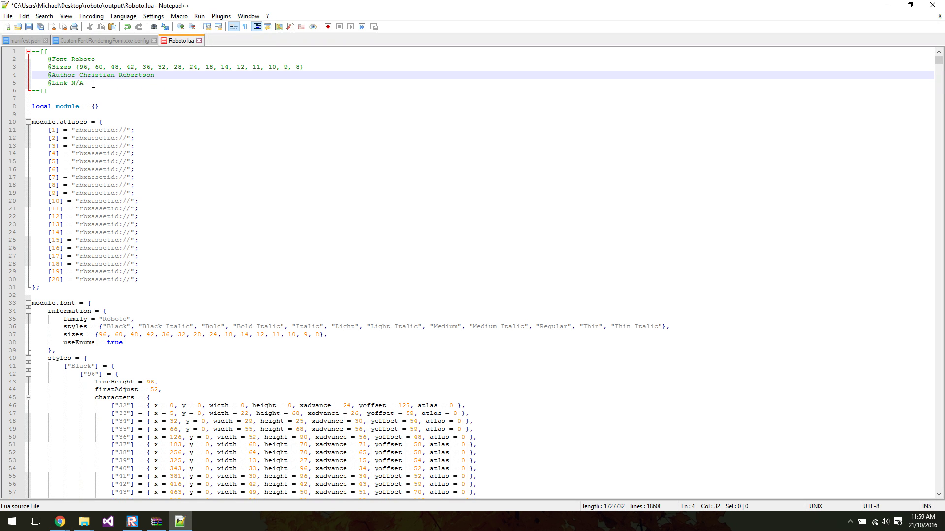
drag(93, 83, 70, 82)
key(ctrl+v)
key(ctrl+s)
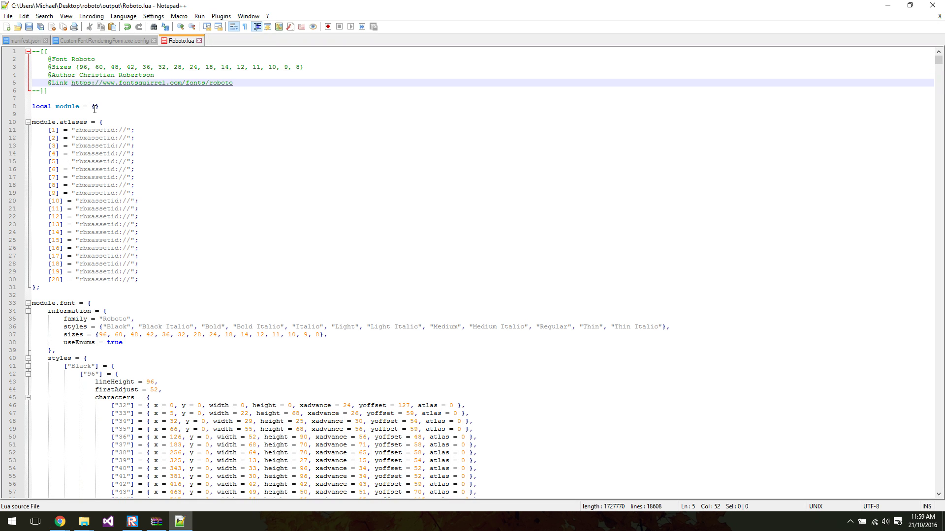
Close the config and manifest.json files, then exit Notepad++.
click(95, 113)
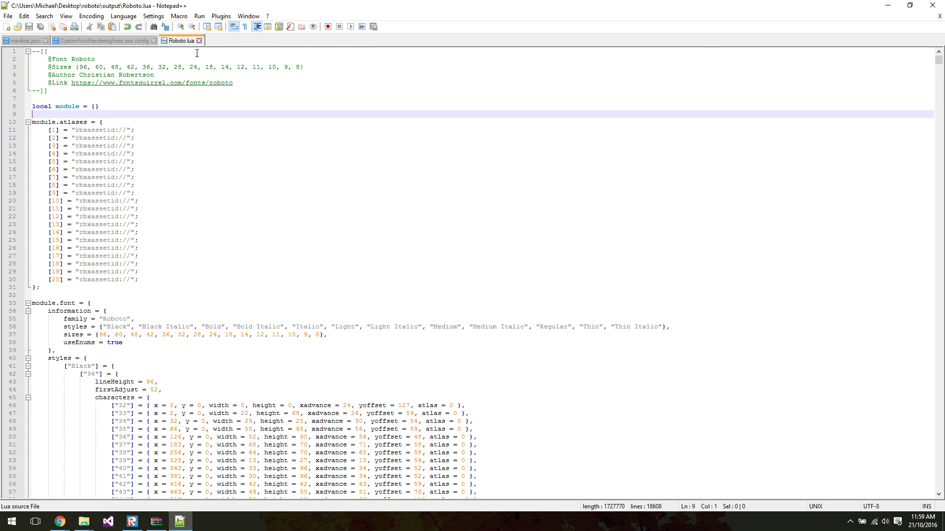
click(154, 40)
click(45, 41)
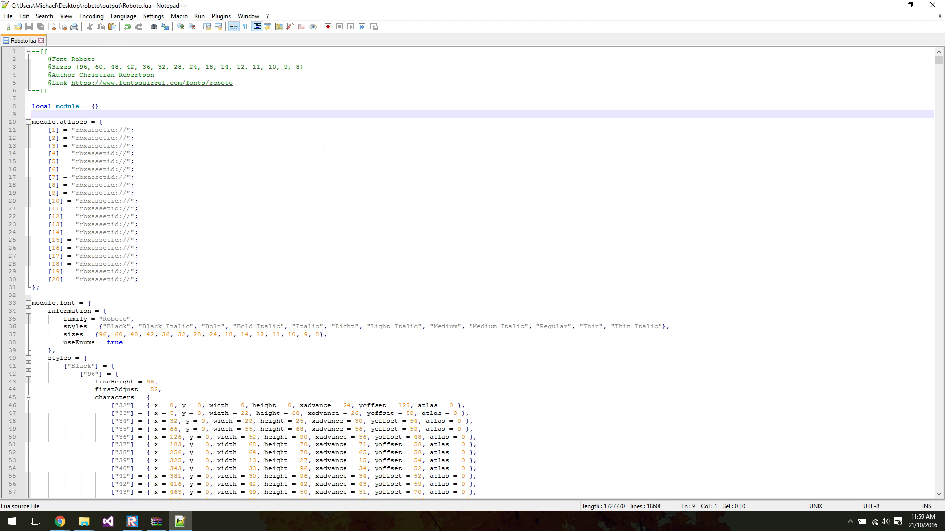
click(323, 146)
click(933, 5)
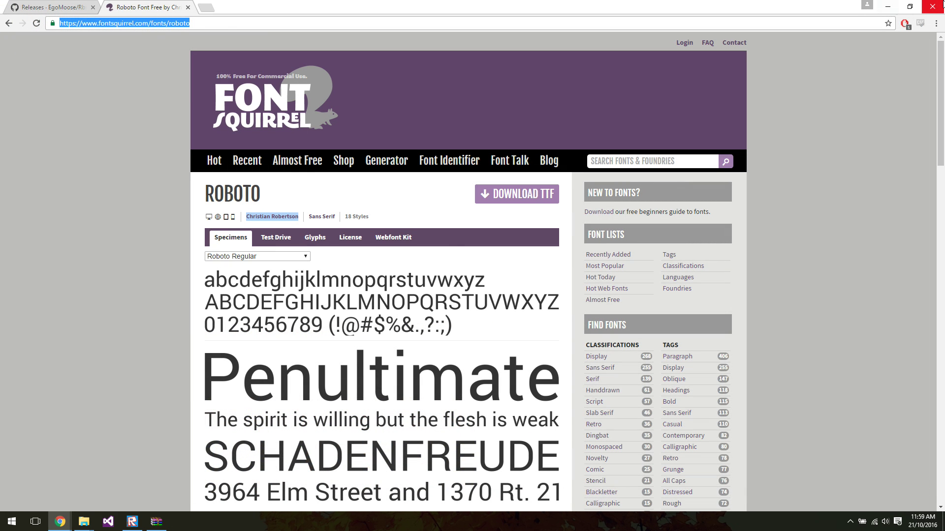
click(891, 6)
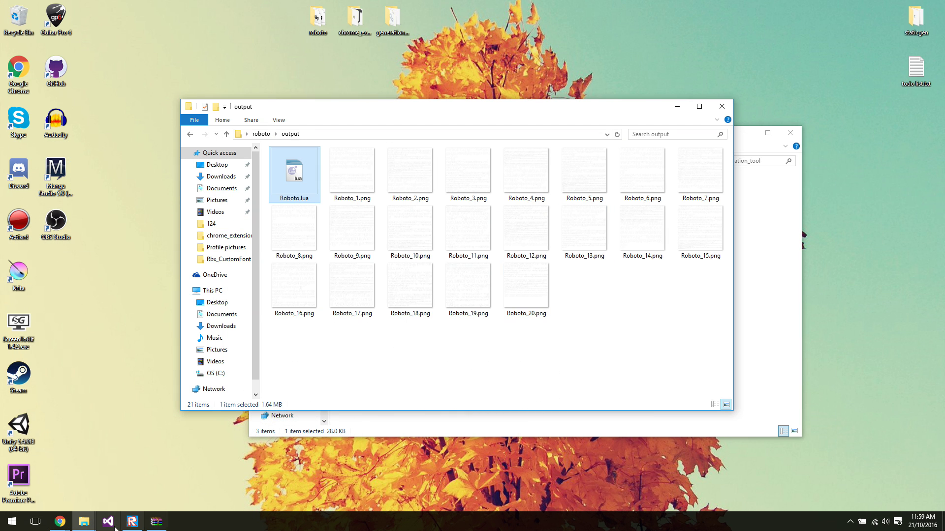
Bring the Roblox website forward and open its Develop page.
click(68, 525)
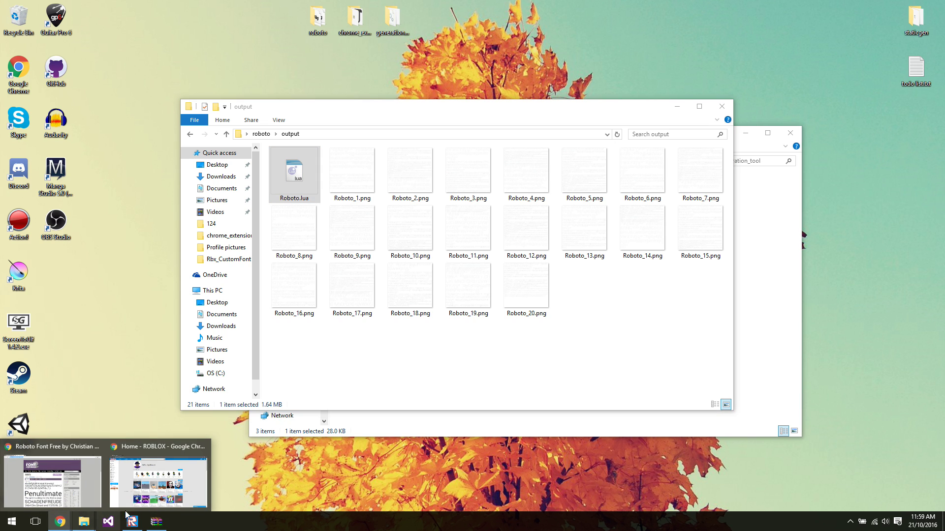
click(137, 488)
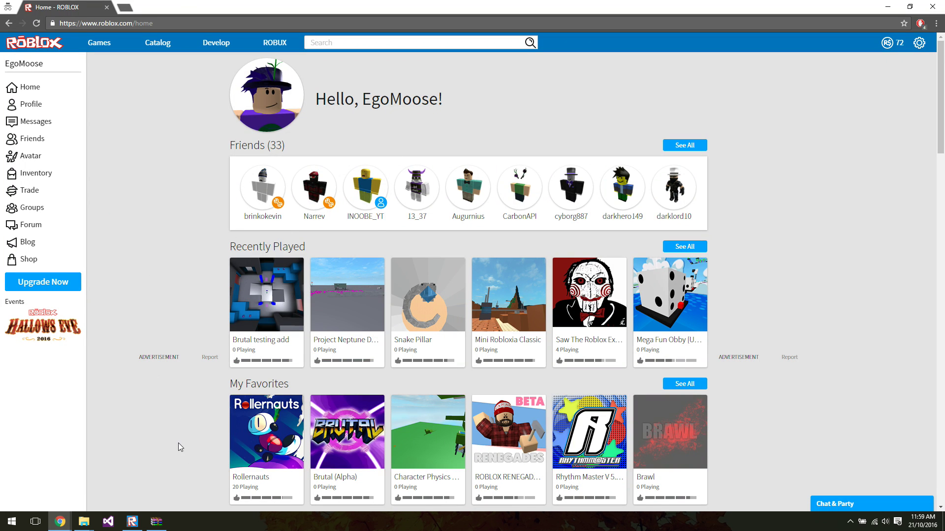
click(214, 43)
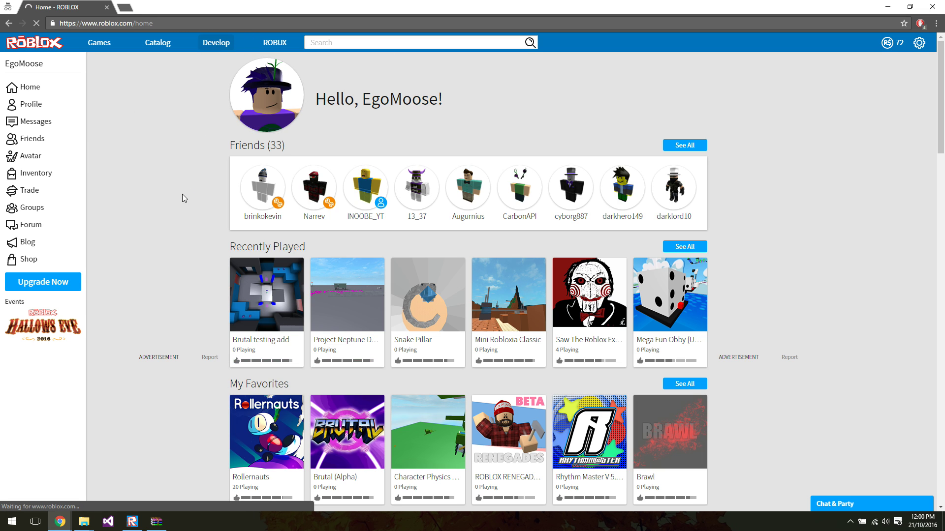
Close the generation_tool folder window and return to the Roblox Develop page.
mouse_move(84, 520)
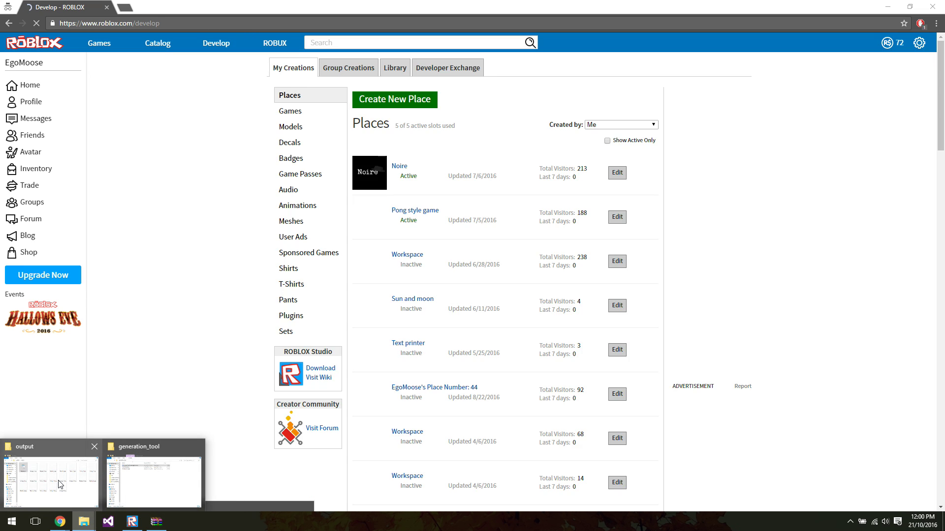
click(59, 485)
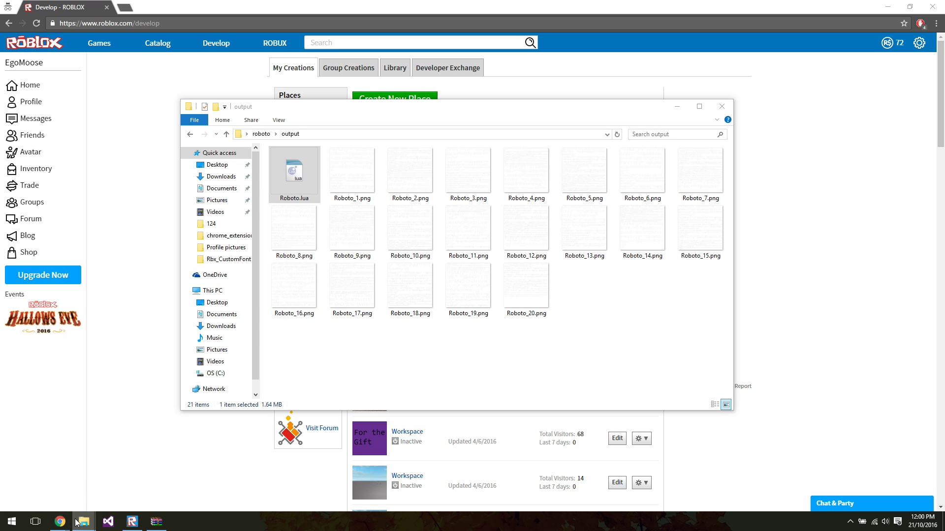
mouse_move(84, 520)
click(197, 447)
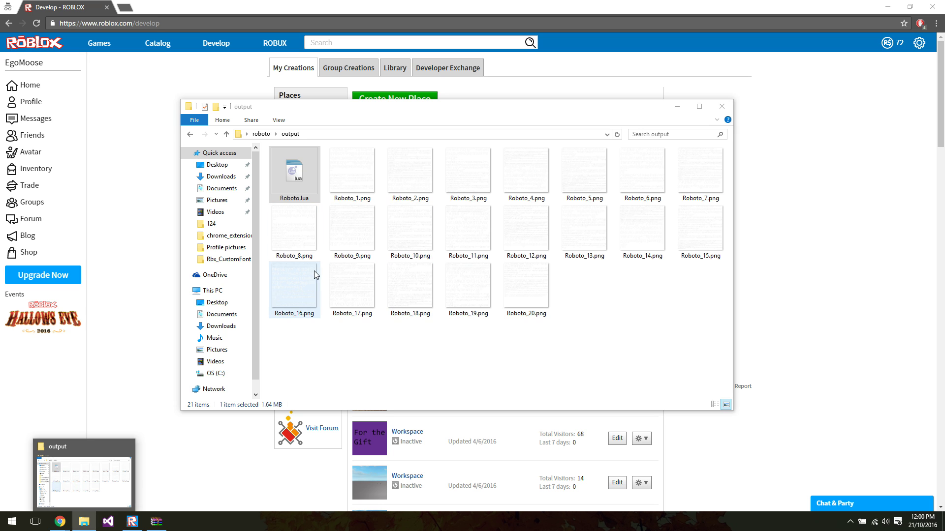
click(207, 475)
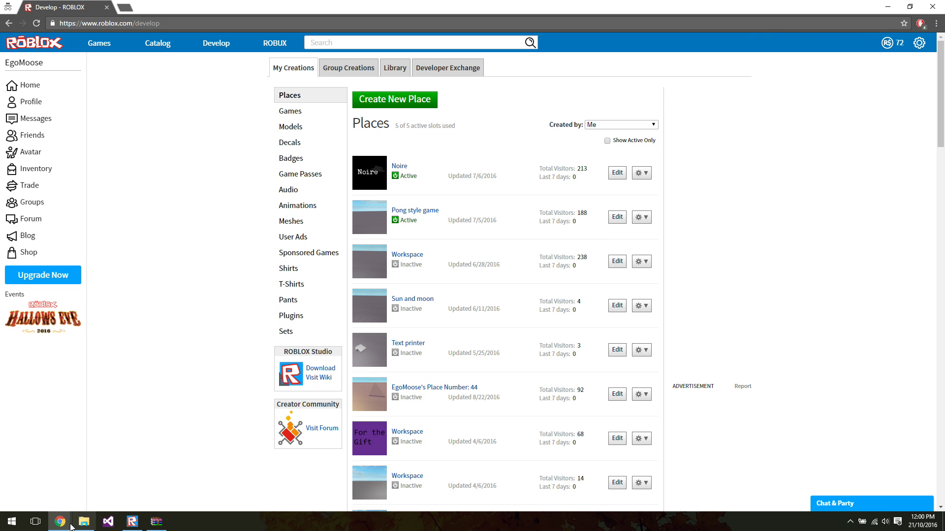
Minimize the Font Squirrel and Roblox Develop Chrome windows and open the desktop chrome_extension folder.
mouse_move(60, 522)
click(86, 486)
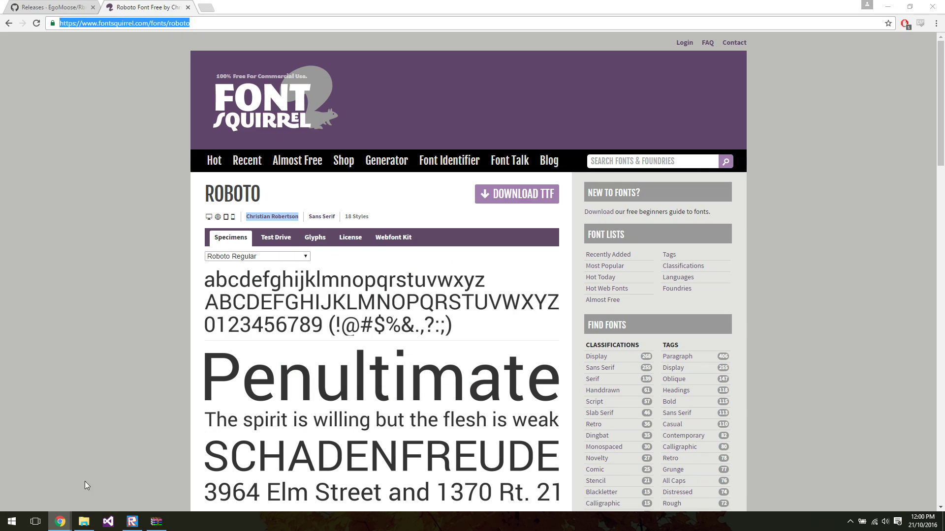
click(936, 24)
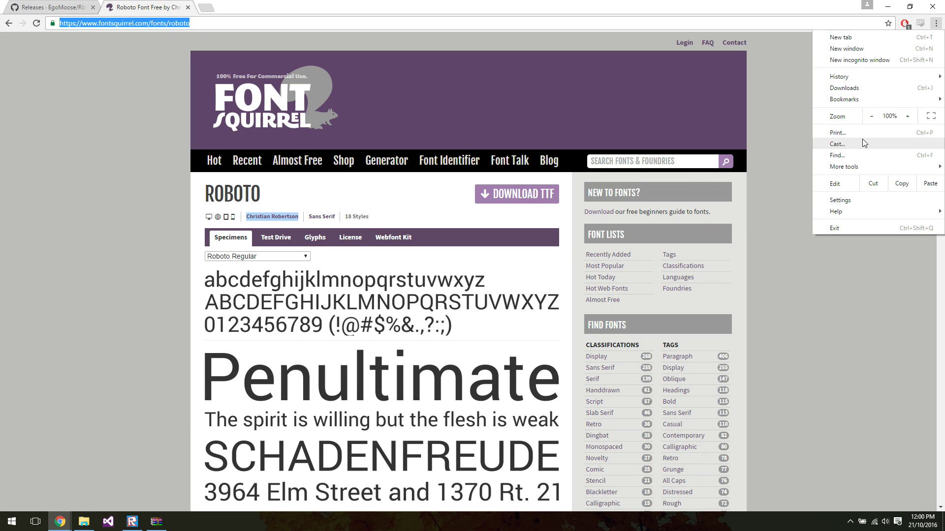
mouse_move(856, 170)
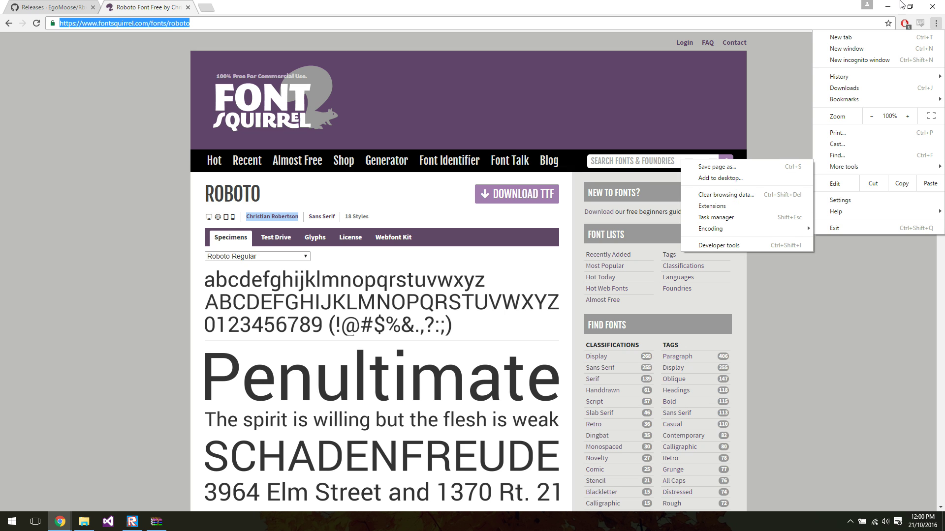
click(887, 6)
click(879, 10)
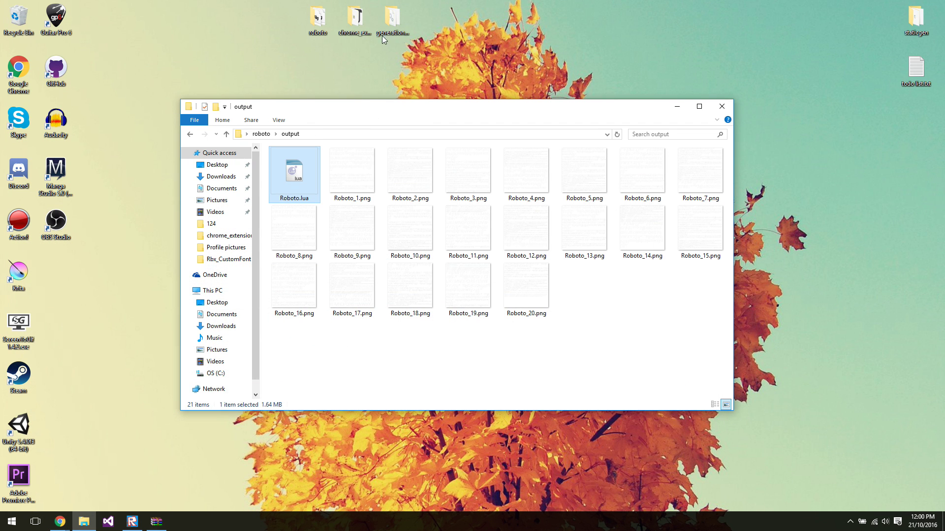
double_click(362, 29)
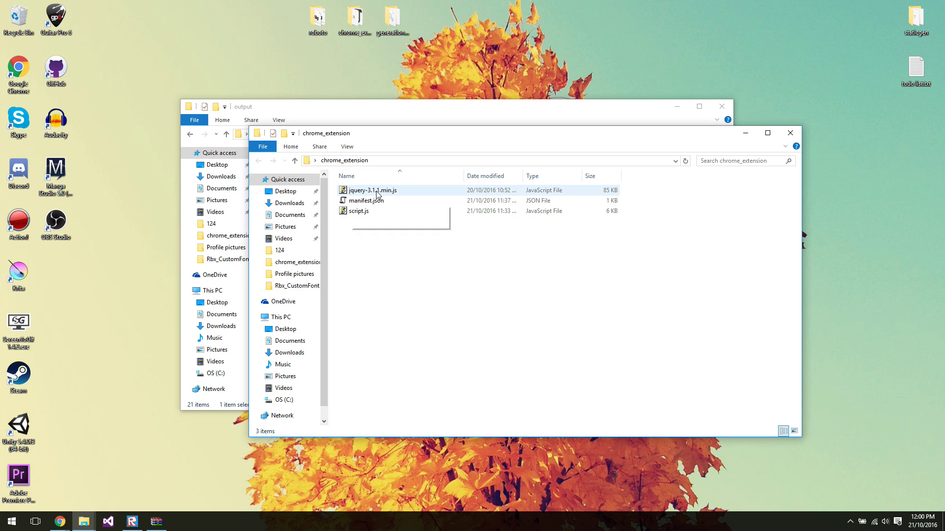
Open script.js with Edit with Notepad++ and scroll through its uploader code.
click(365, 215)
right_click(365, 215)
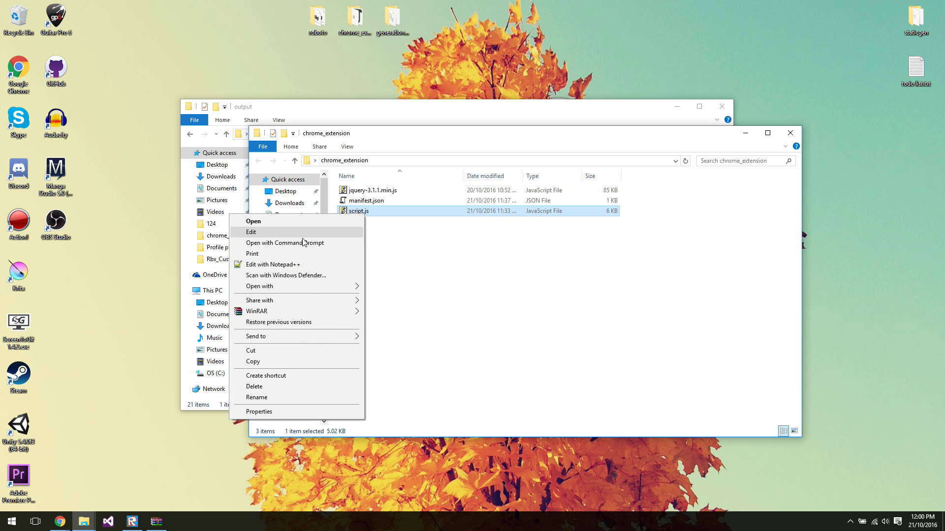
click(291, 265)
scroll(360, 189, down, 20)
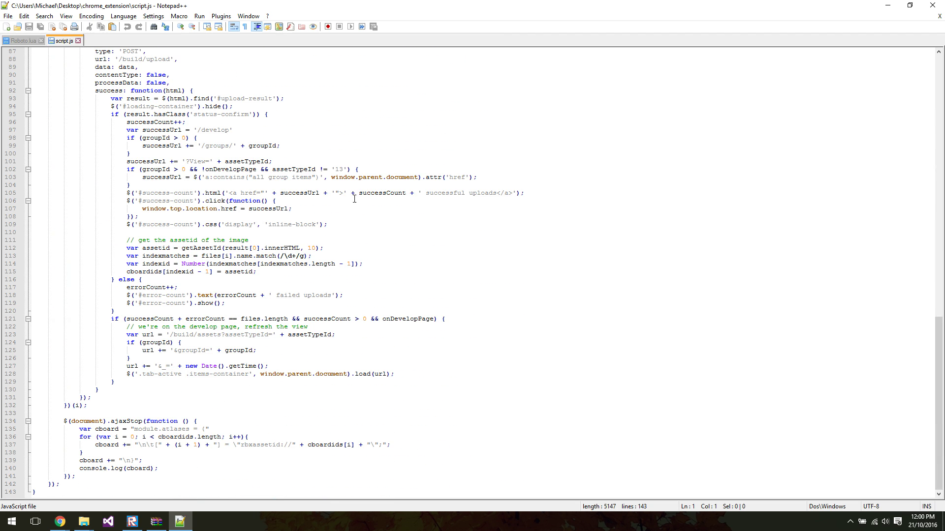
scroll(355, 194, up, 20)
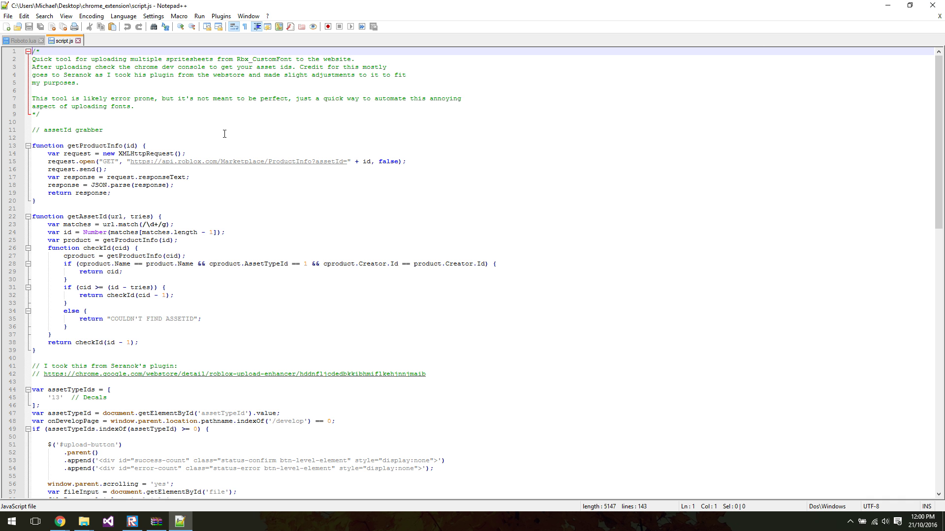
click(131, 522)
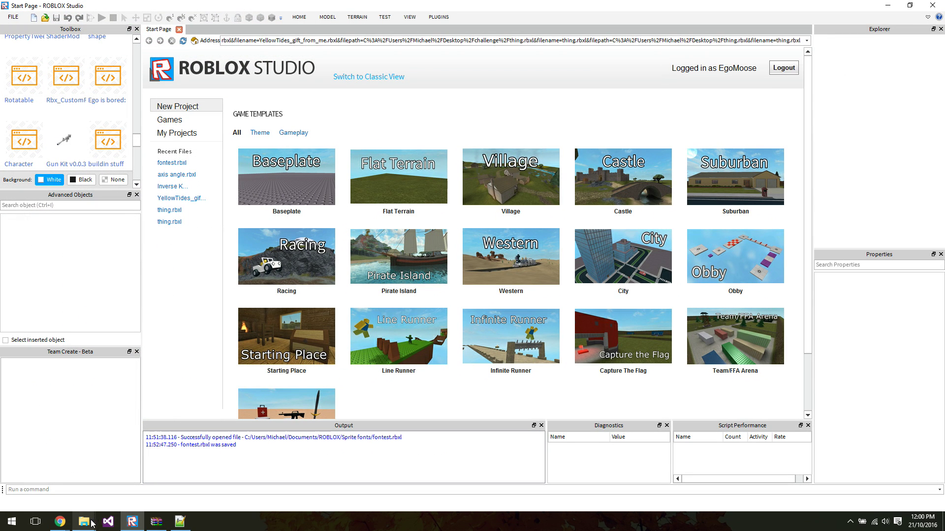
Review the 20 empty rbxassetid entries in Roboto.lua's module.atlases table, then minimize Notepad++.
click(180, 522)
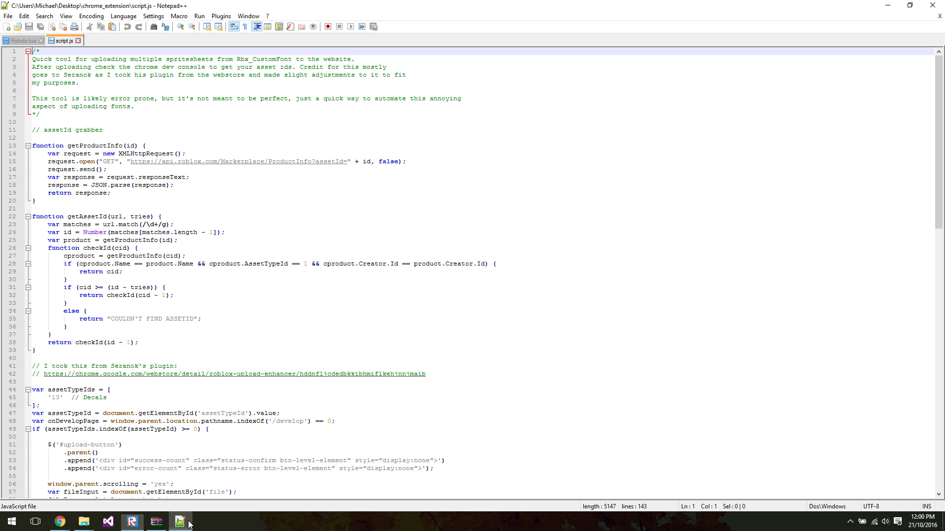
click(24, 41)
drag(44, 289, 6, 119)
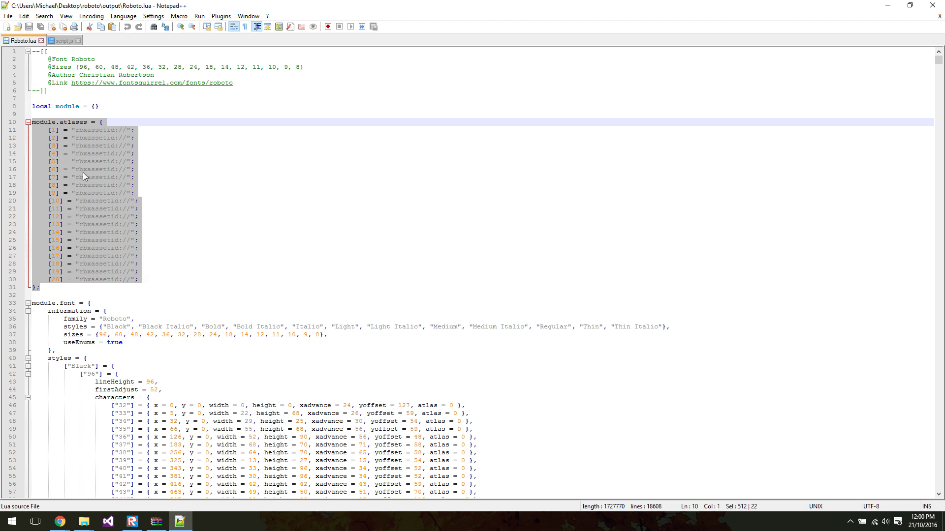
click(132, 130)
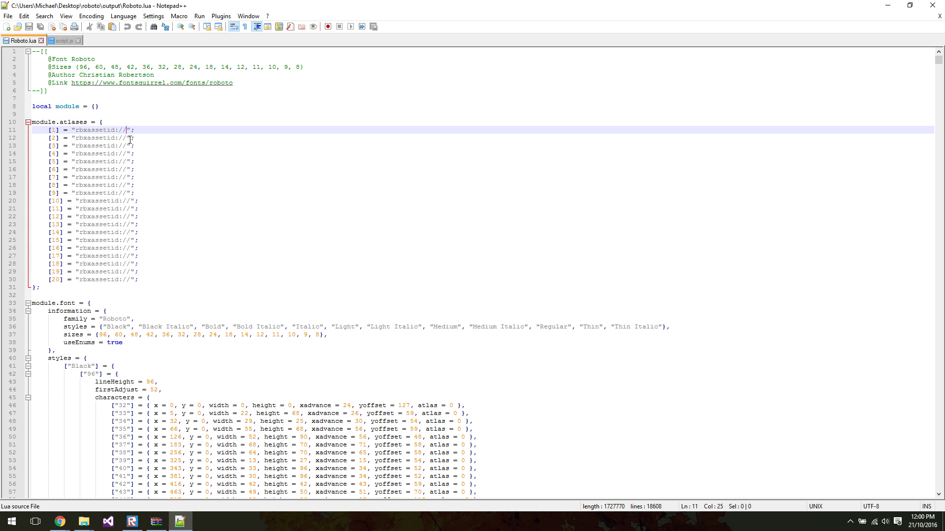
click(129, 146)
click(129, 169)
click(129, 264)
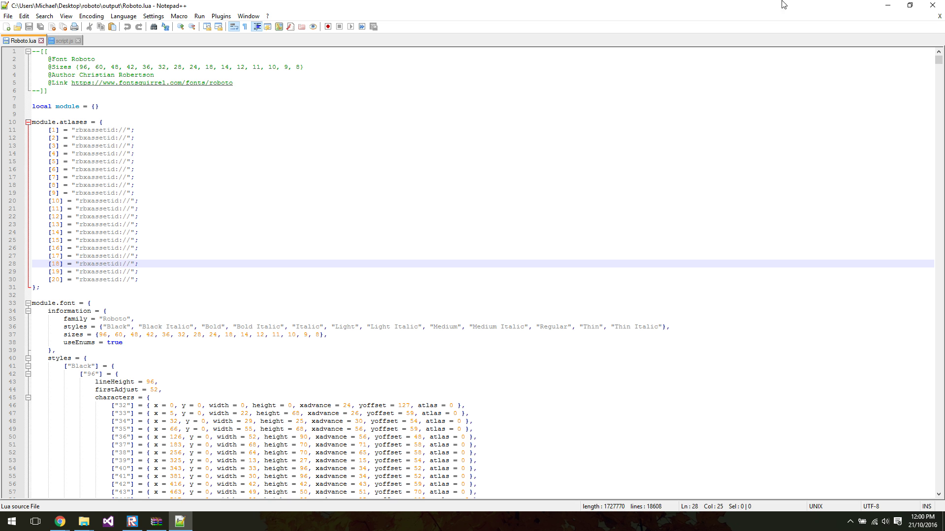
click(889, 5)
mouse_move(64, 523)
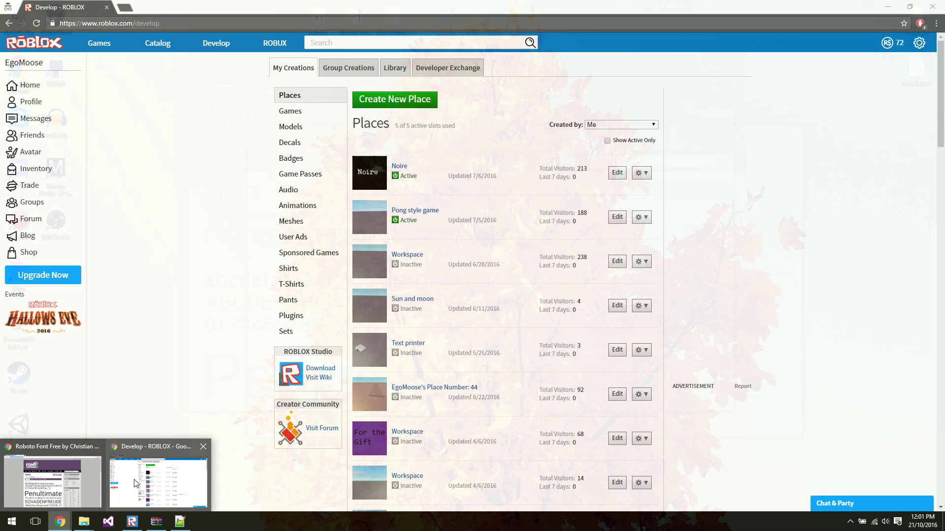
Open the developer tools on the Roblox Develop page, move the console aside and hide it.
click(158, 487)
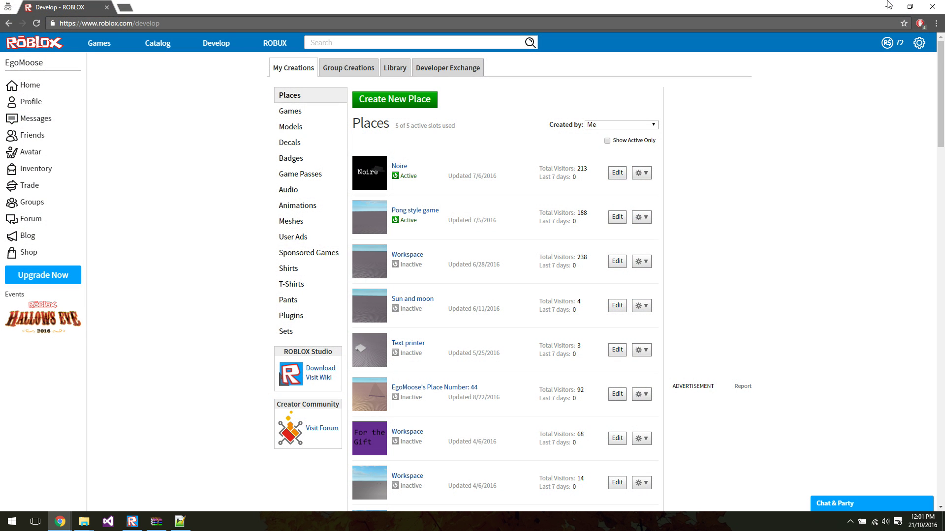
click(936, 23)
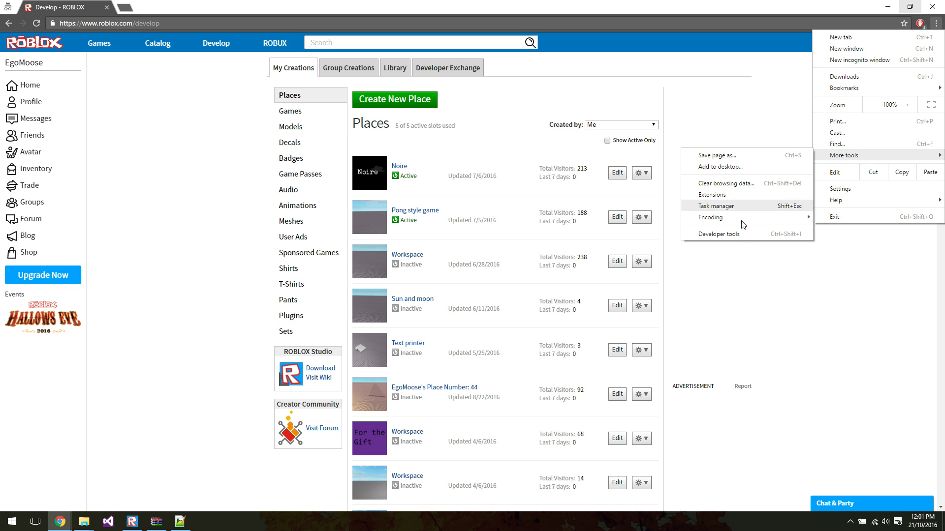
click(738, 233)
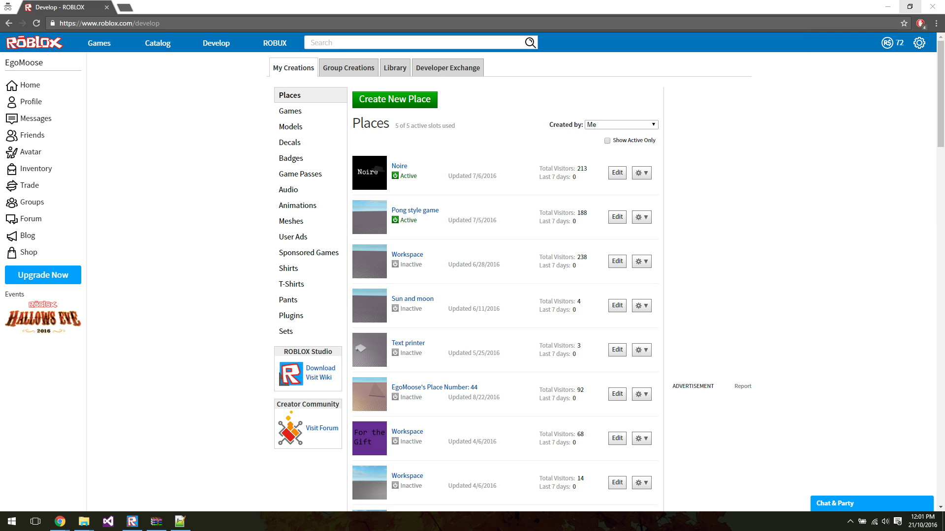
drag(500, 80, 586, 93)
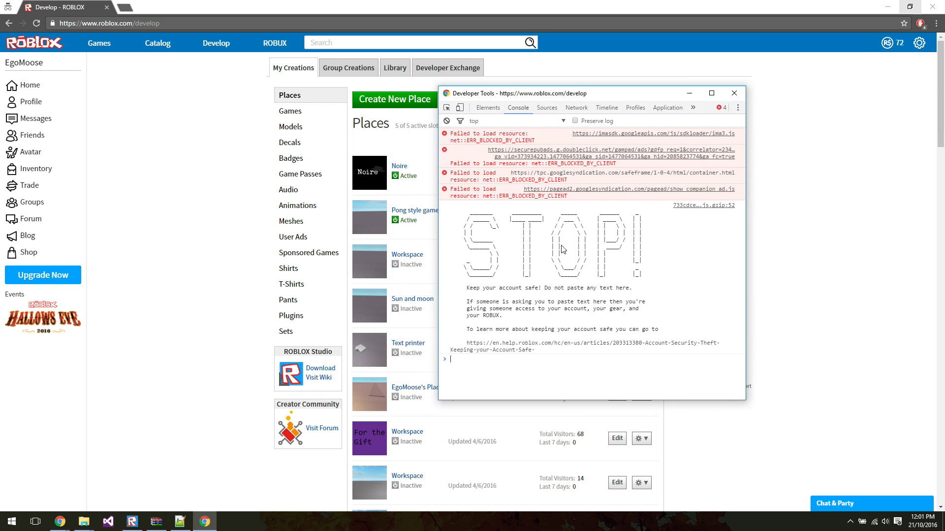
drag(531, 93, 558, 137)
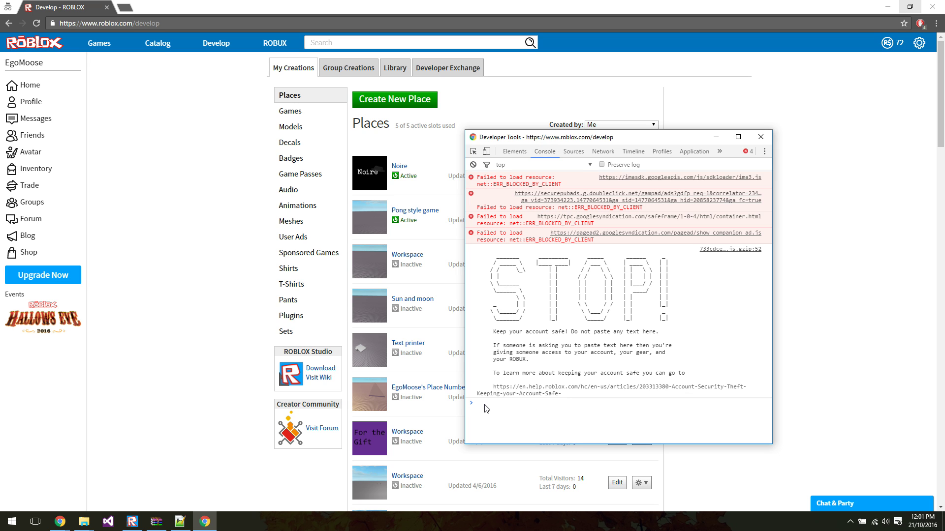
click(716, 138)
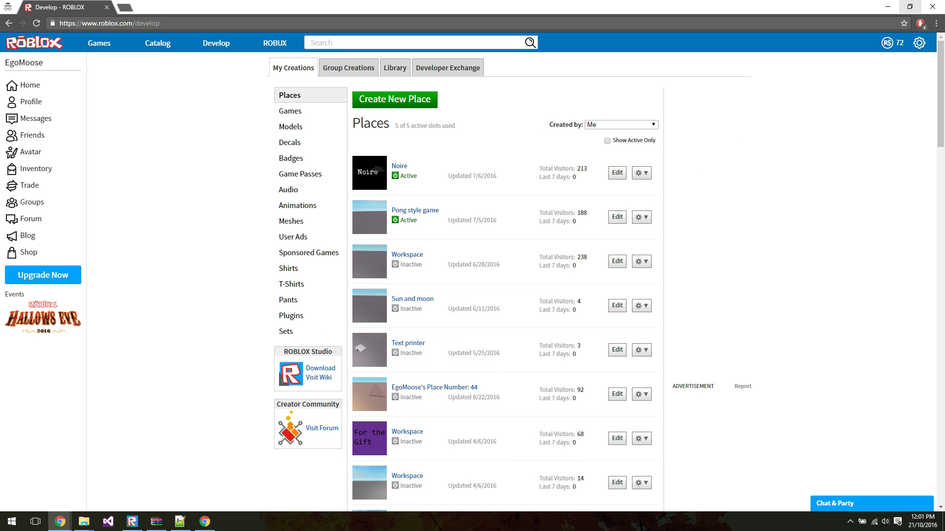
Open Chrome's Extensions page from More tools.
click(936, 23)
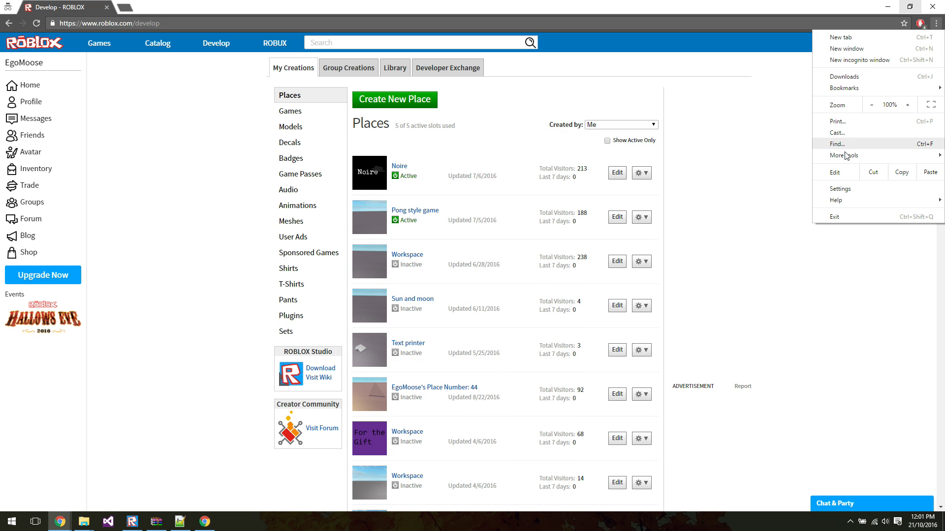
mouse_move(845, 156)
click(718, 183)
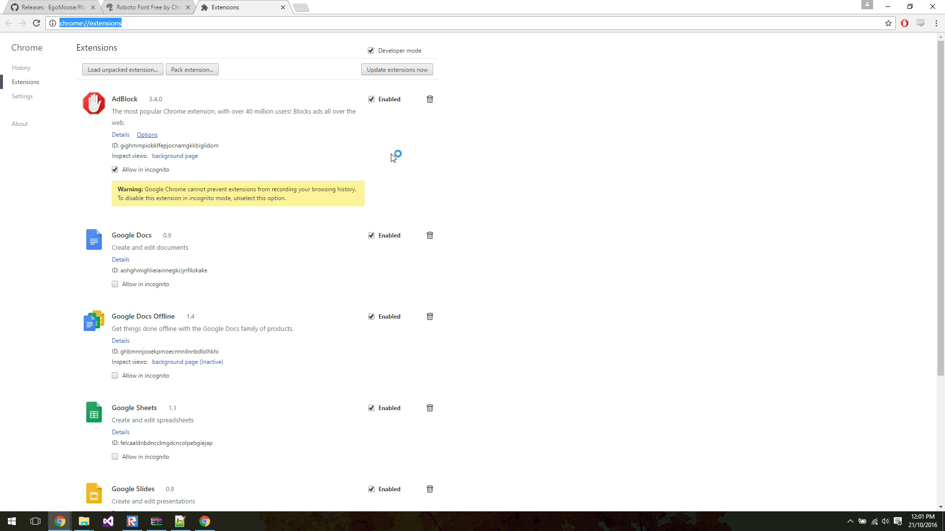
Load the chrome_extension folder as an unpacked extension.
click(181, 74)
click(113, 73)
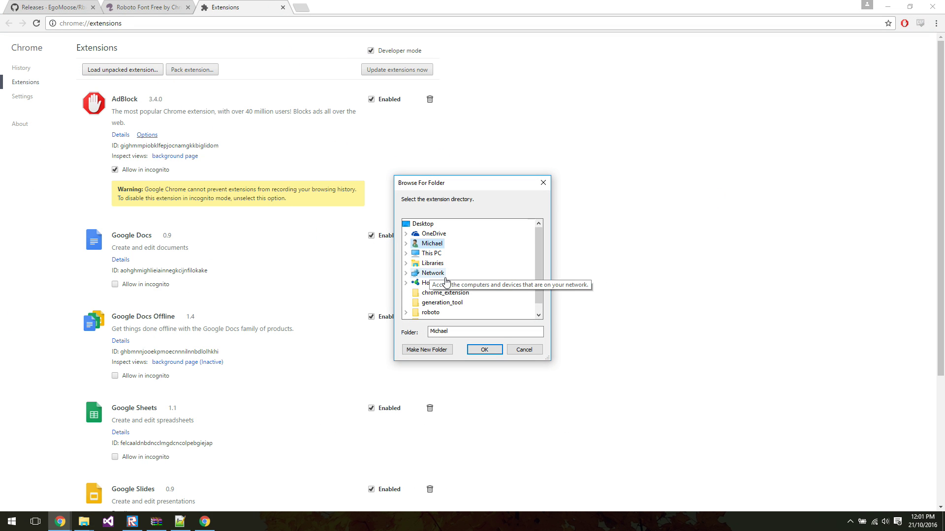
click(442, 293)
click(445, 283)
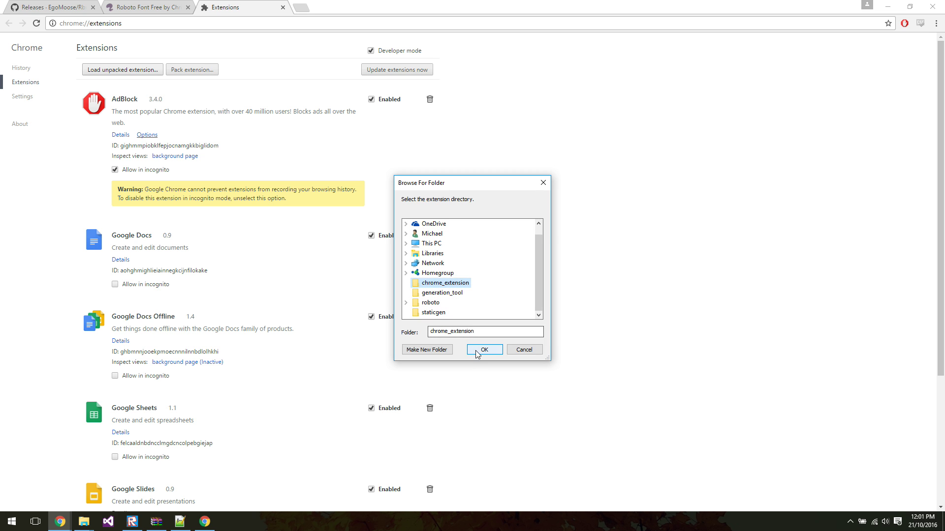
click(484, 350)
Allow the Custom font atlas uploader in incognito and bring the Roblox Develop page back.
click(116, 159)
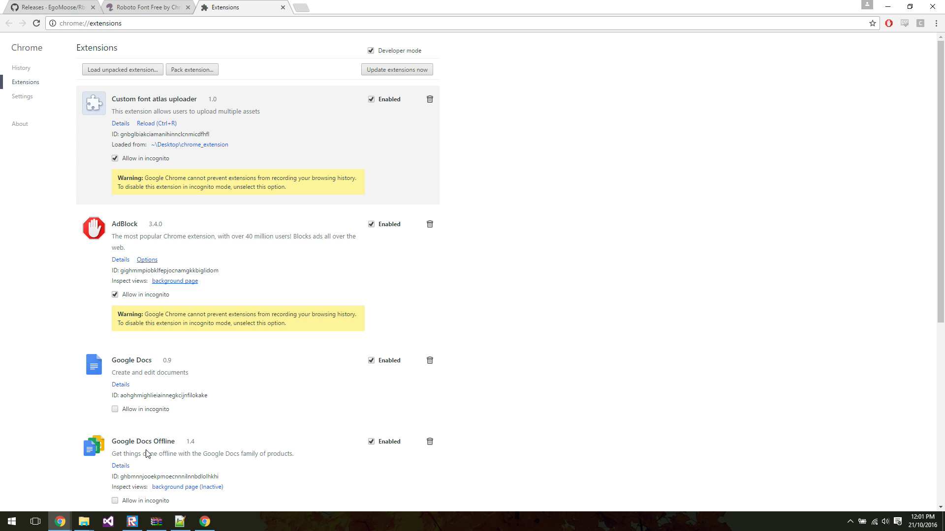
mouse_move(60, 522)
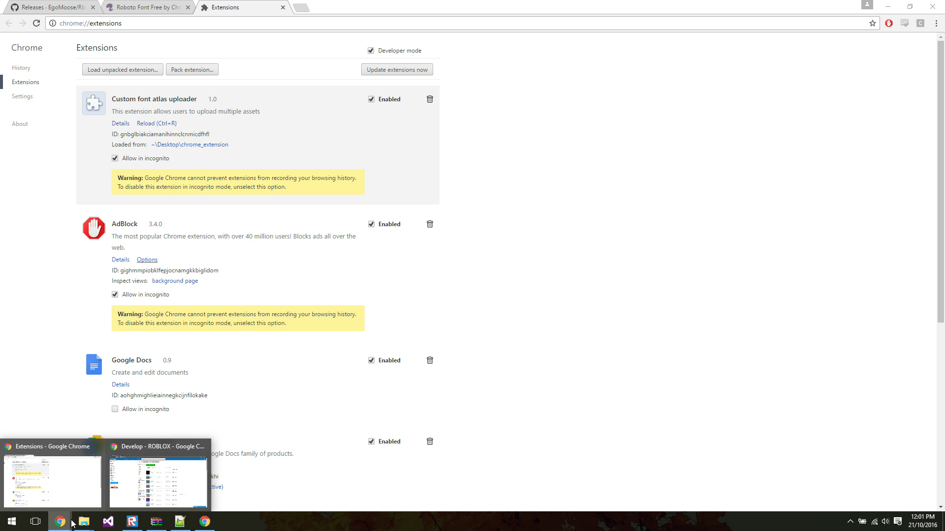
click(129, 489)
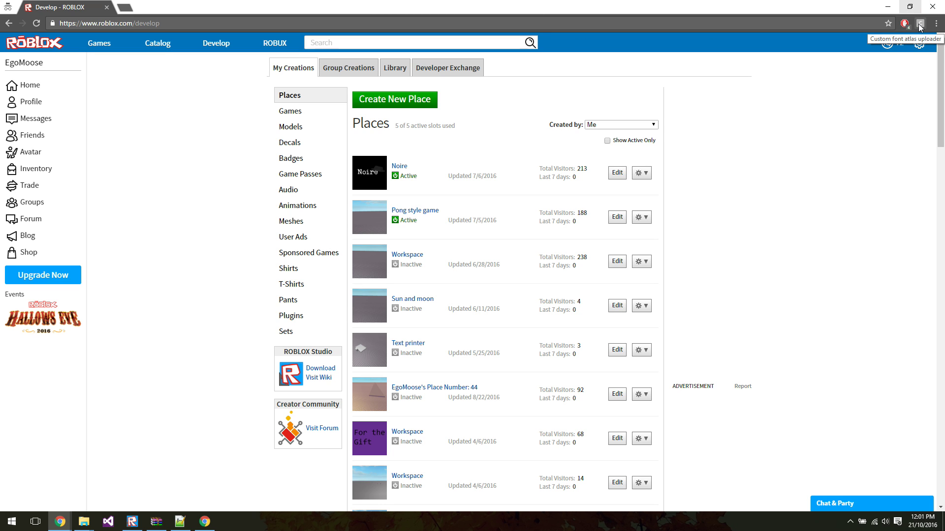
On the Decals page, choose Roboto_1.png through Roboto_20.png from the Output folder.
click(288, 147)
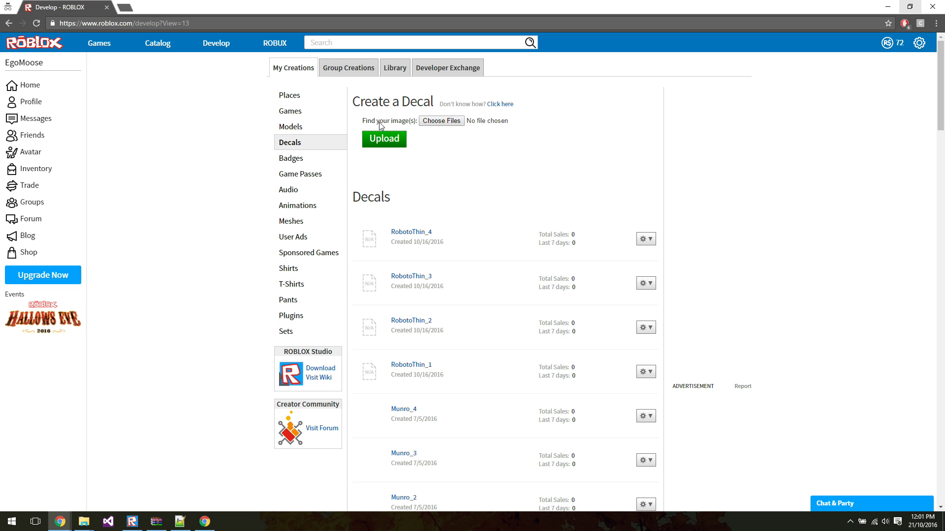
click(437, 122)
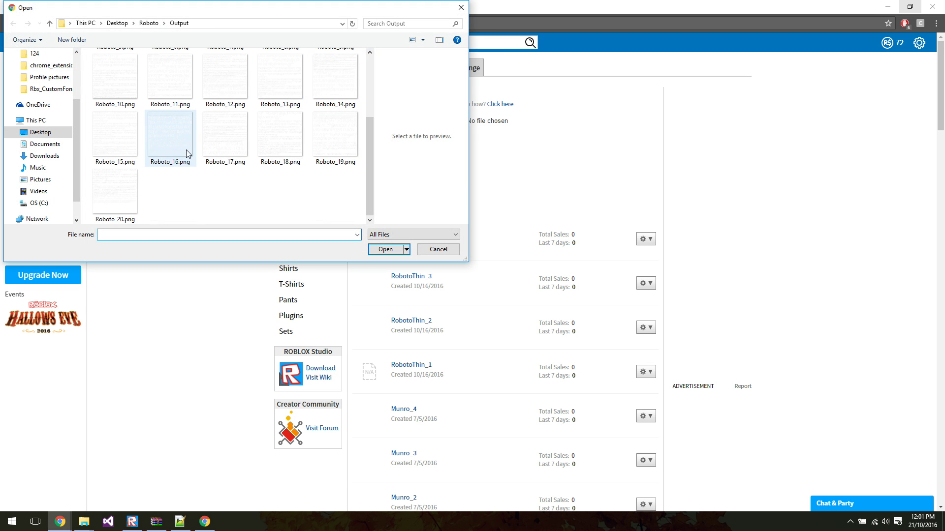
click(181, 96)
scroll(189, 116, down, 2)
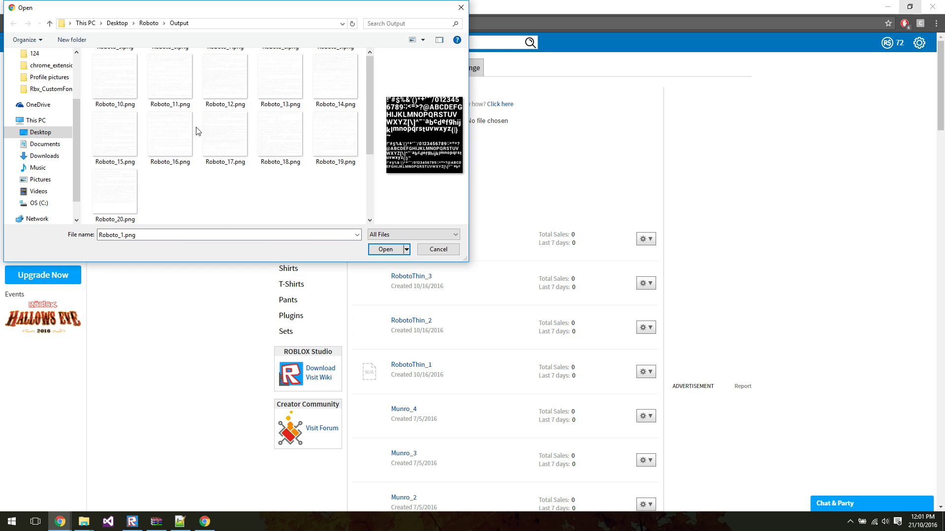
shift+click(134, 197)
scroll(268, 168, up, 2)
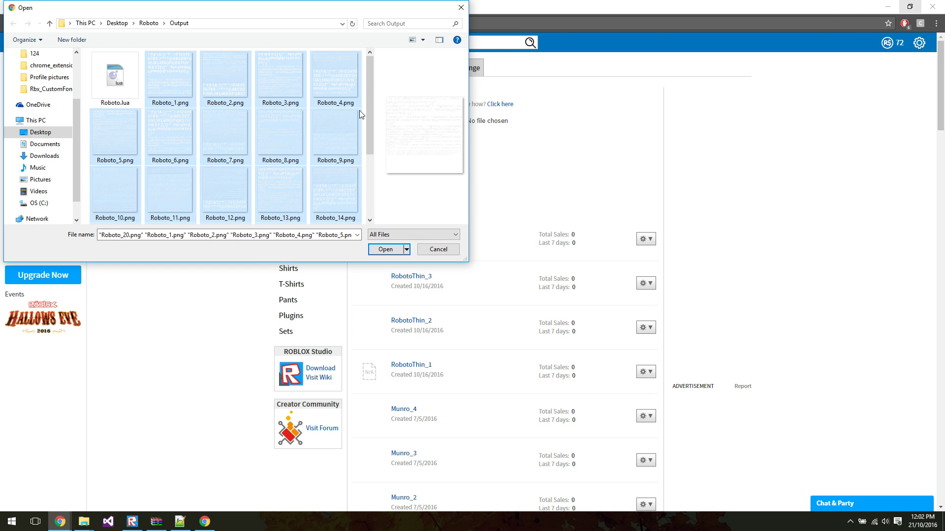
scroll(296, 157, down, 2)
scroll(276, 148, up, 2)
click(396, 249)
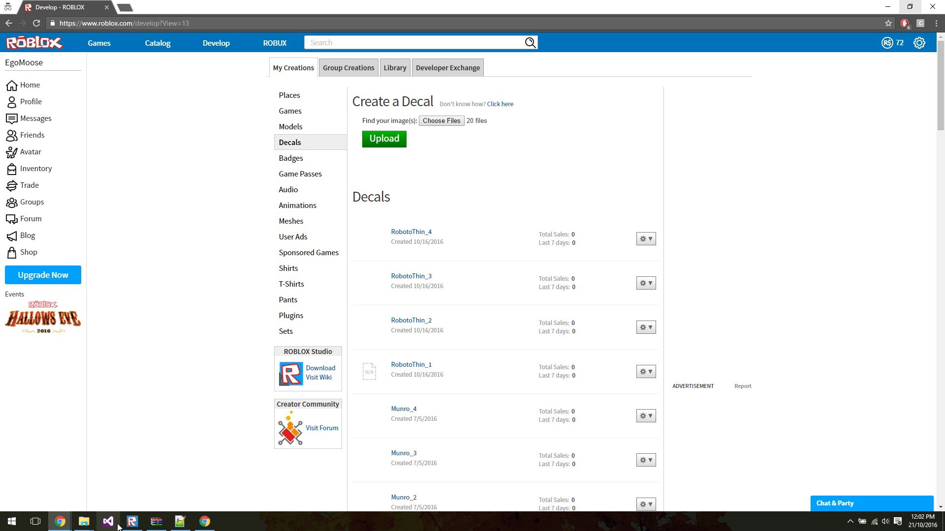
Reposition the developer console and upload the 20 Roboto images as decals.
click(205, 522)
drag(543, 193, 626, 105)
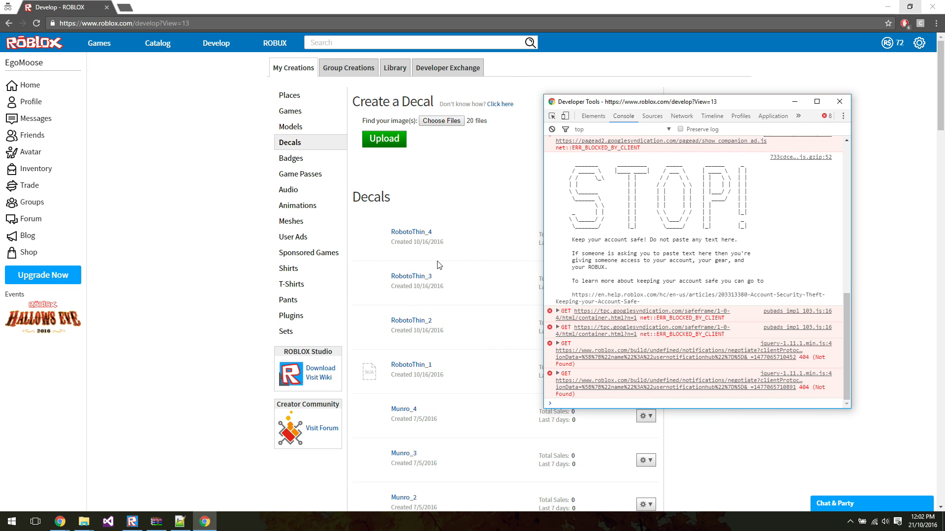
click(383, 144)
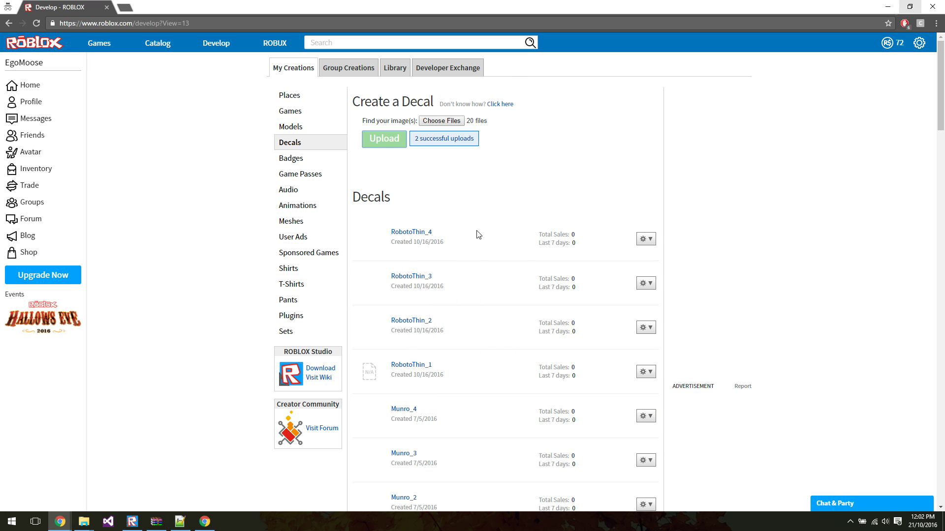
Copy the printed module.atlases block of asset ids from the console and return to Roboto.lua.
click(205, 522)
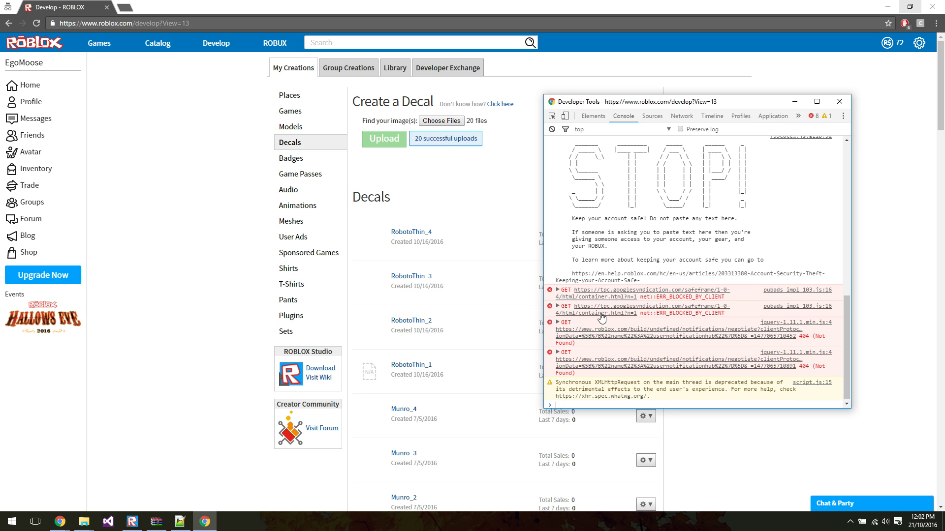
scroll(602, 318, down, 10)
click(557, 401)
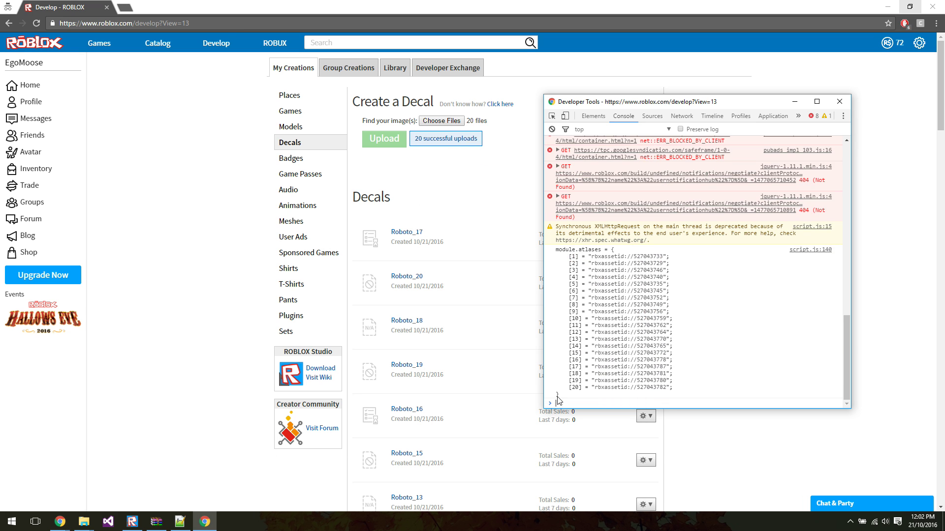
drag(559, 402, 565, 251)
right_click(565, 251)
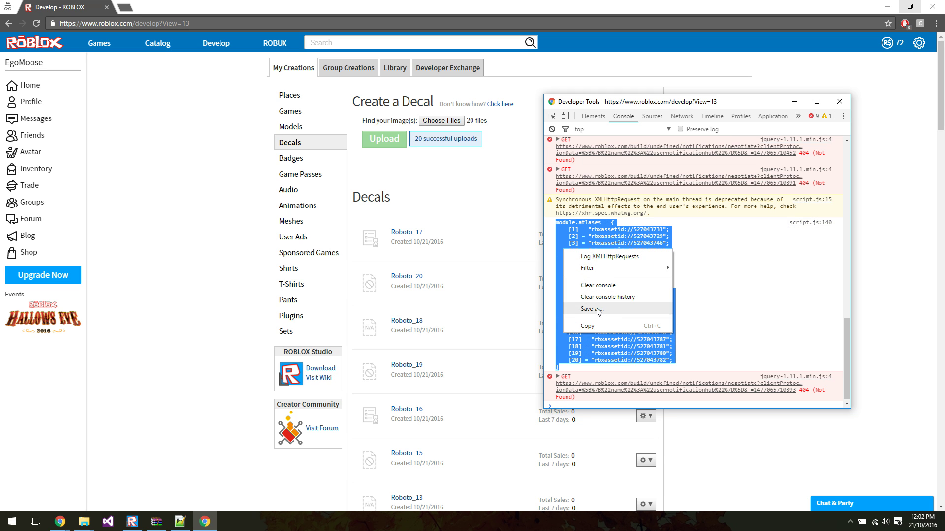
click(598, 325)
mouse_move(132, 521)
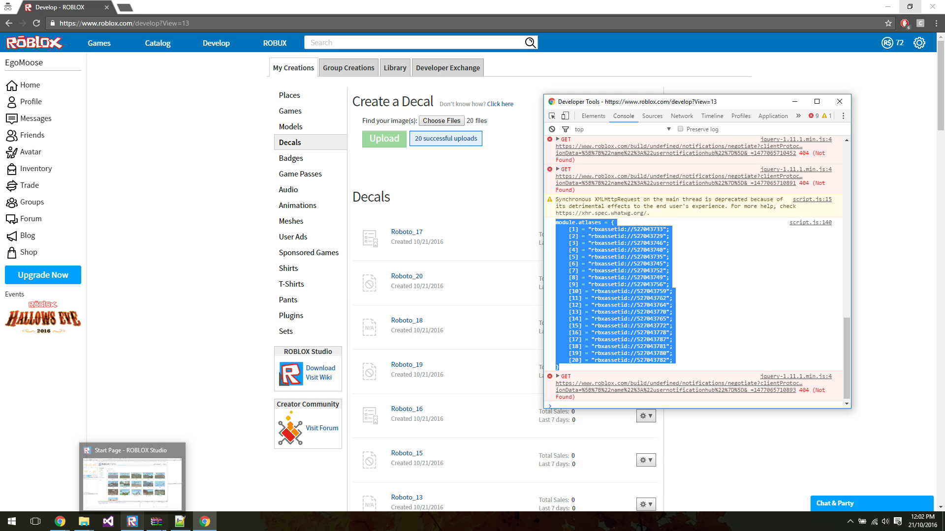
click(180, 522)
click(177, 181)
Paste the 20 asset ids over Roboto.lua's placeholder atlases, then open fontest.rbxl in ROBLOX Studio.
drag(42, 287, 1, 122)
key(ctrl+v)
click(249, 160)
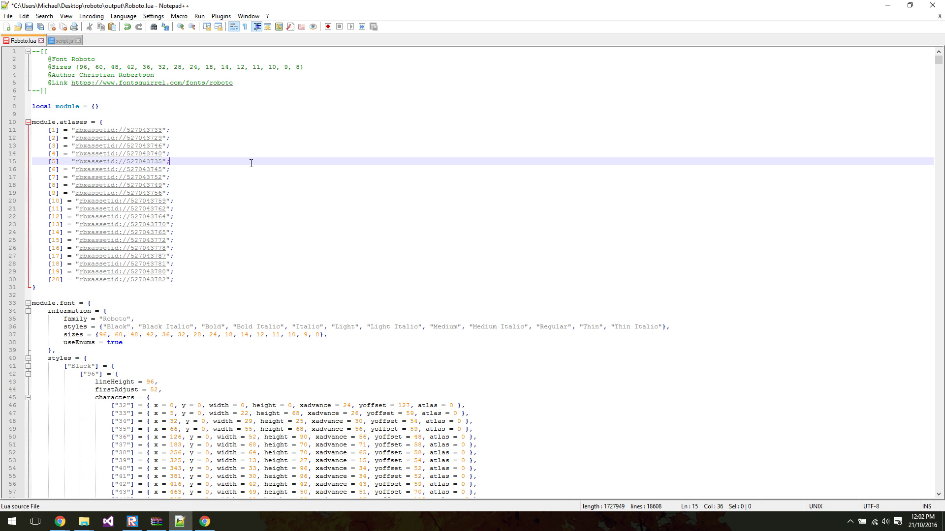
scroll(234, 460, down, 2)
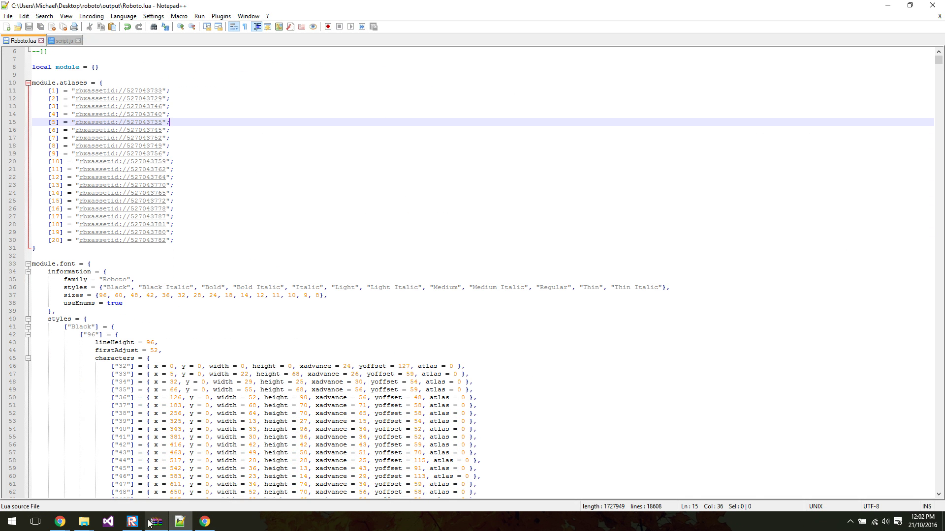
click(132, 521)
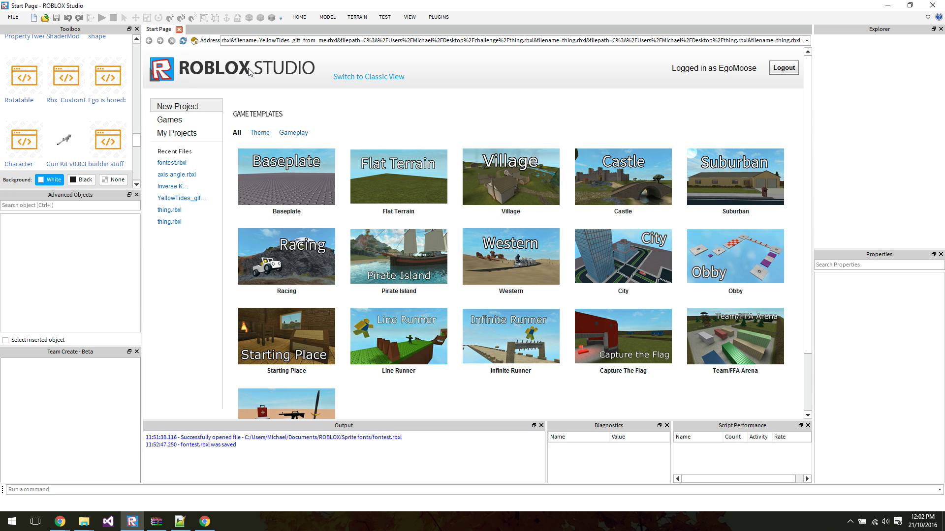
click(167, 163)
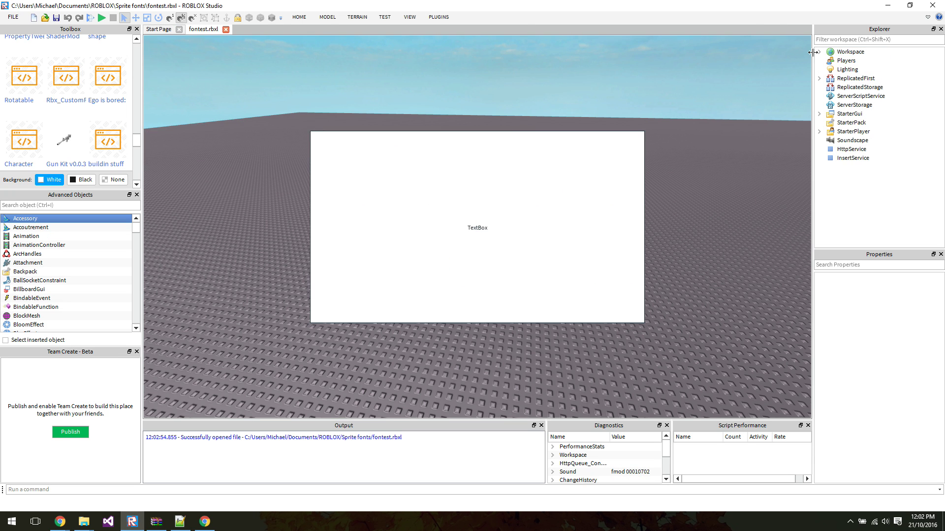
Expand Workspace, open the Rbx_CustomFont module script, then close it to return to the 3D view.
click(819, 52)
click(868, 78)
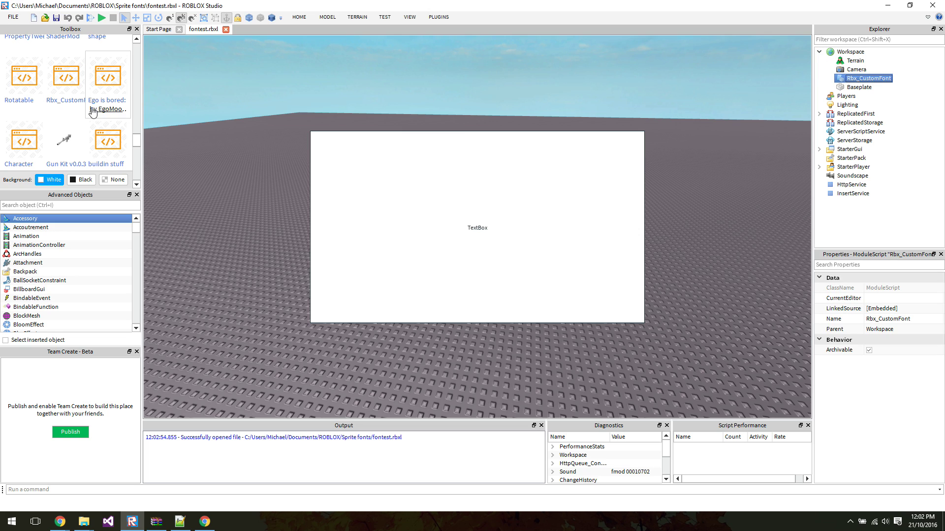
mouse_move(69, 83)
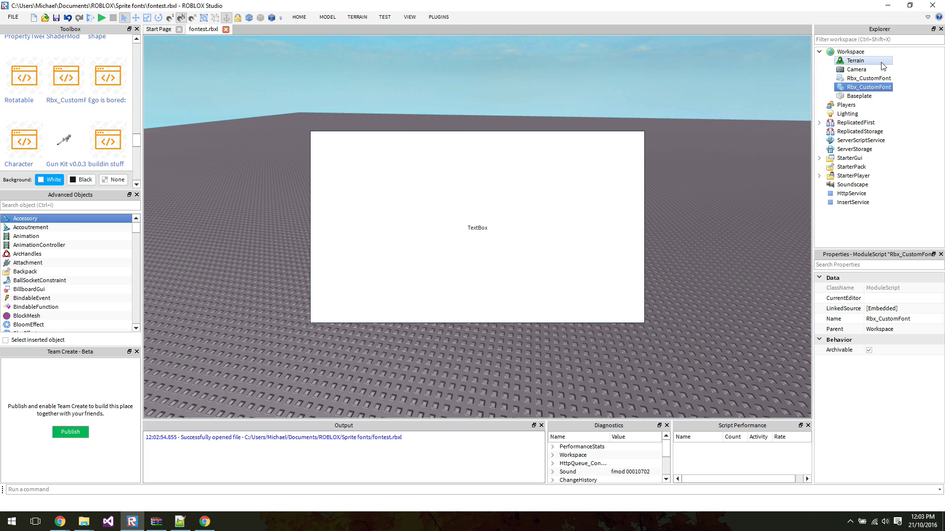
ctrl+click(870, 79)
double_click(870, 78)
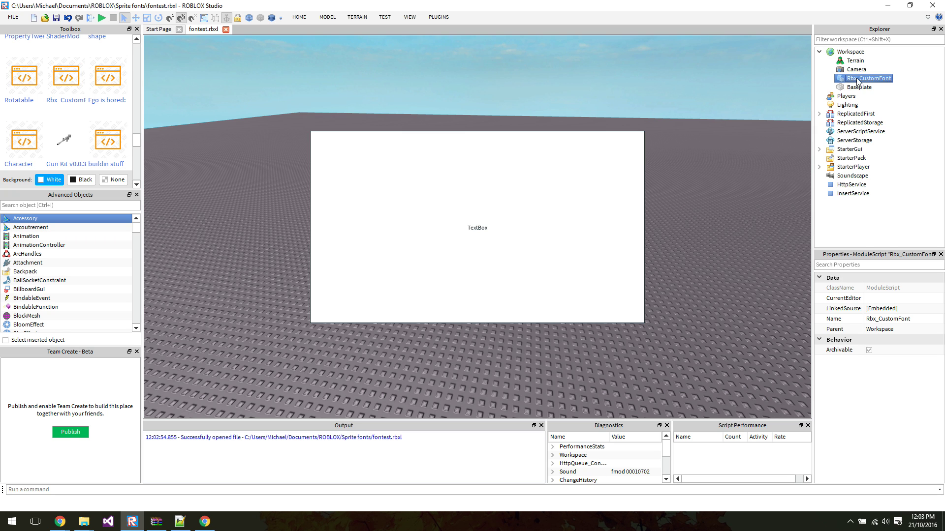
scroll(479, 208, up, 5)
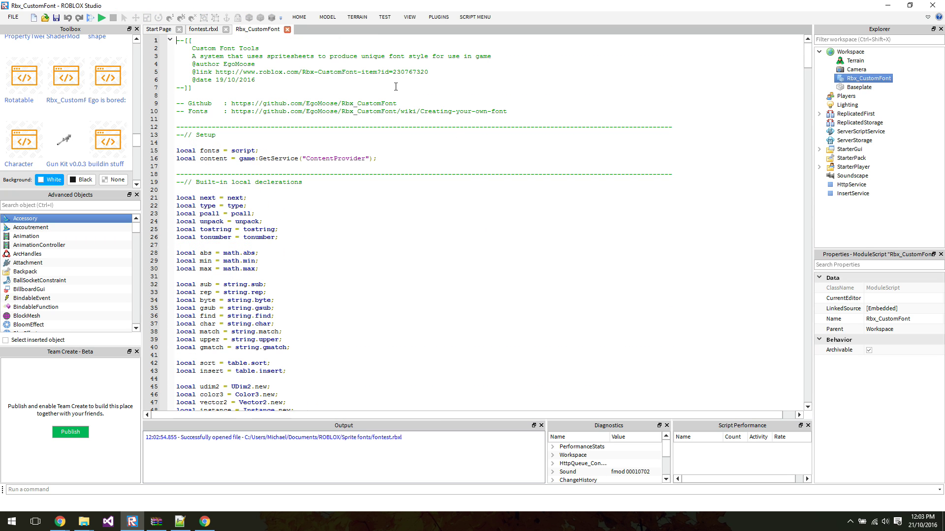
click(287, 29)
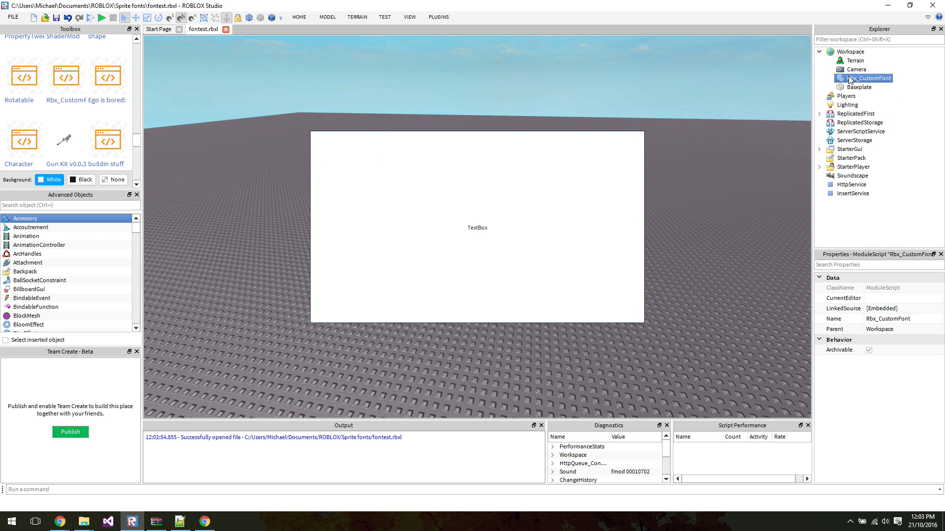
right_click(851, 78)
Insert a ModuleScript inside Rbx_CustomFont and rename it Roboto.
mouse_move(847, 242)
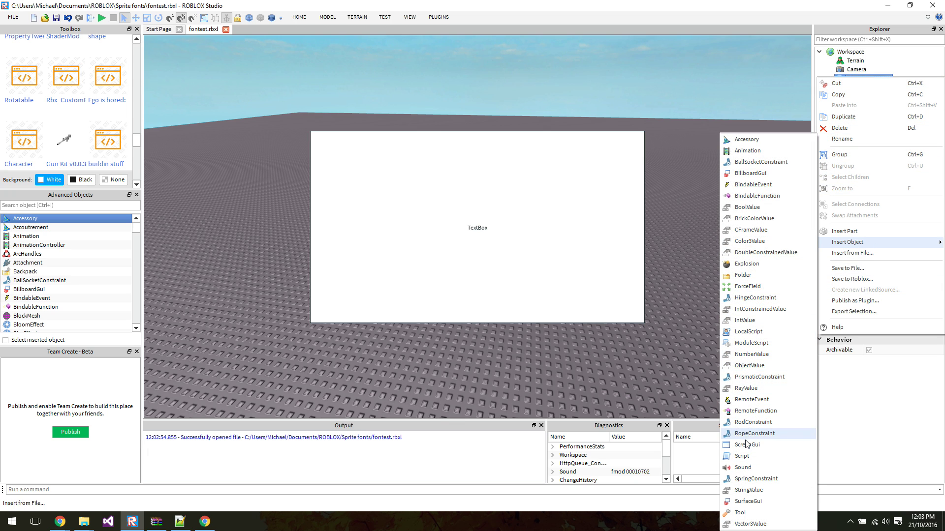
click(741, 343)
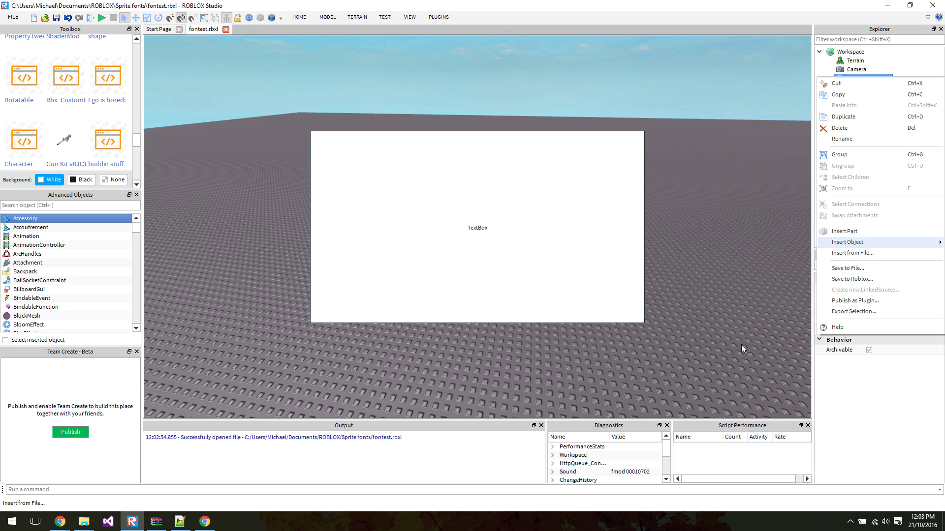
right_click(873, 87)
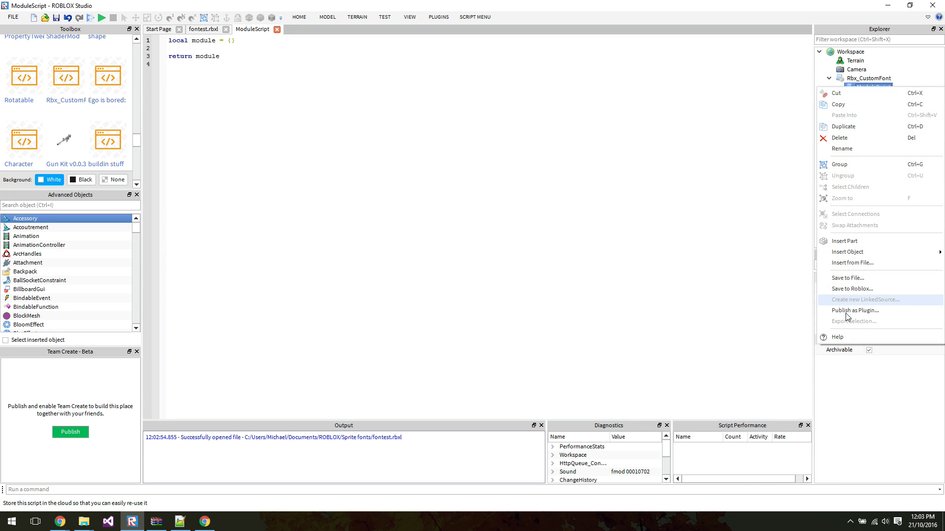
click(841, 149)
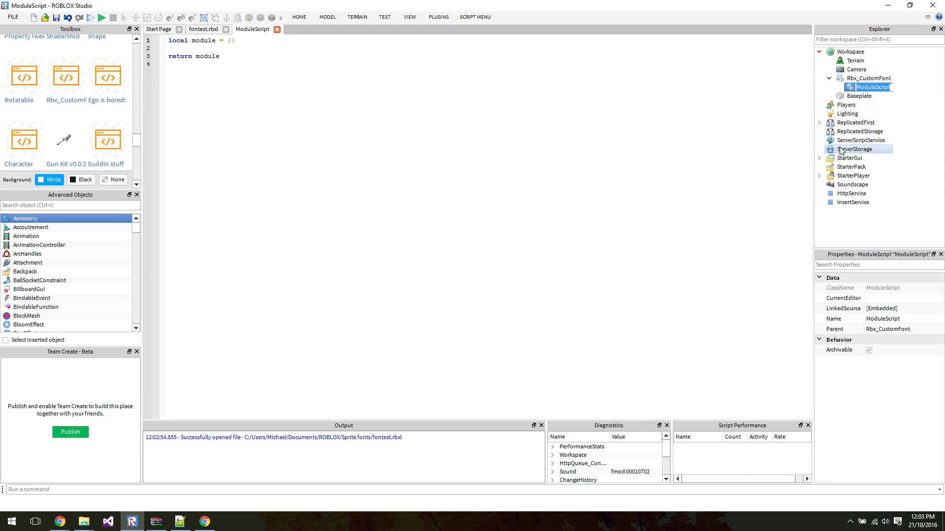
text(Roboto)
key(Return)
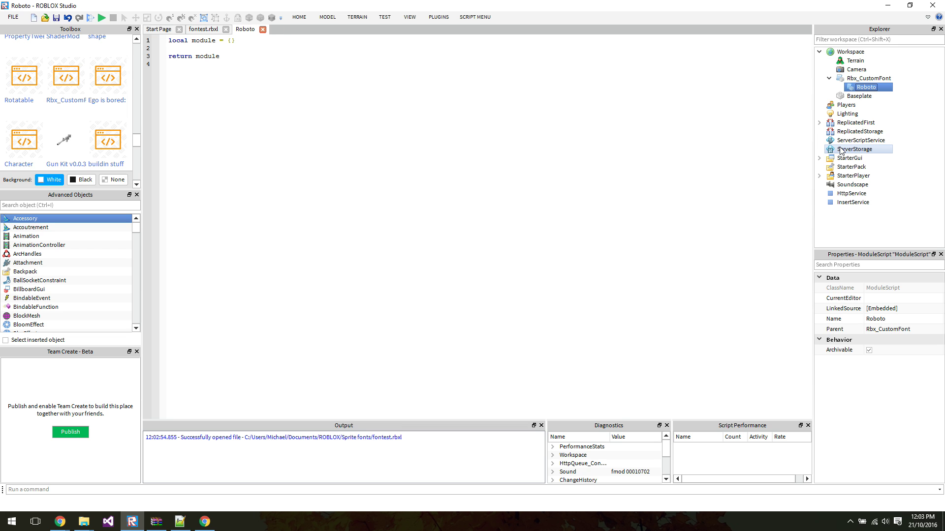
Select all of Roboto.lua in Notepad++, then select the Roboto script's default code in Studio.
click(179, 521)
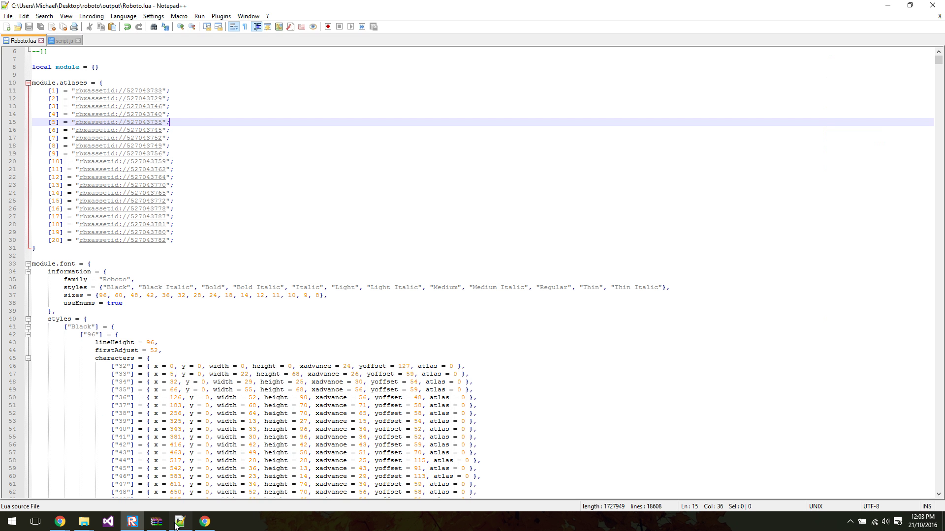
click(343, 238)
key(ctrl+a)
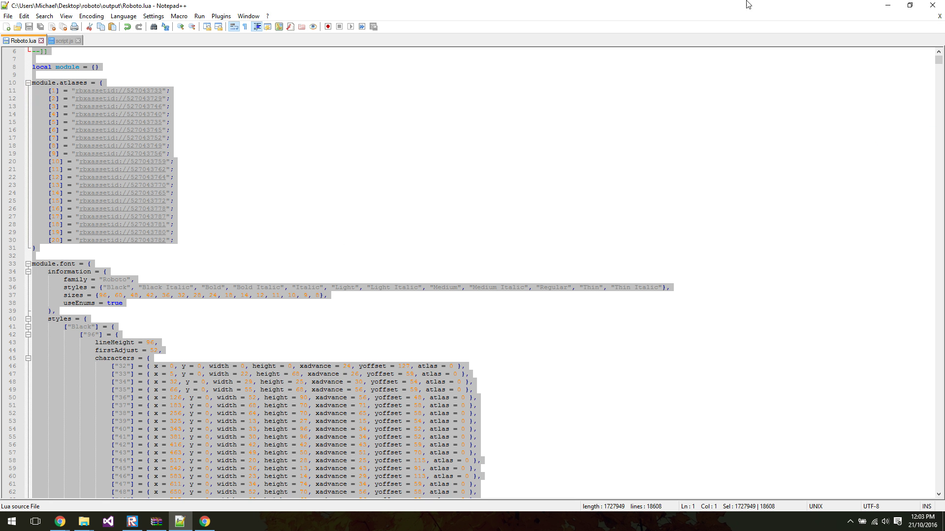
click(887, 5)
key(ctrl+a)
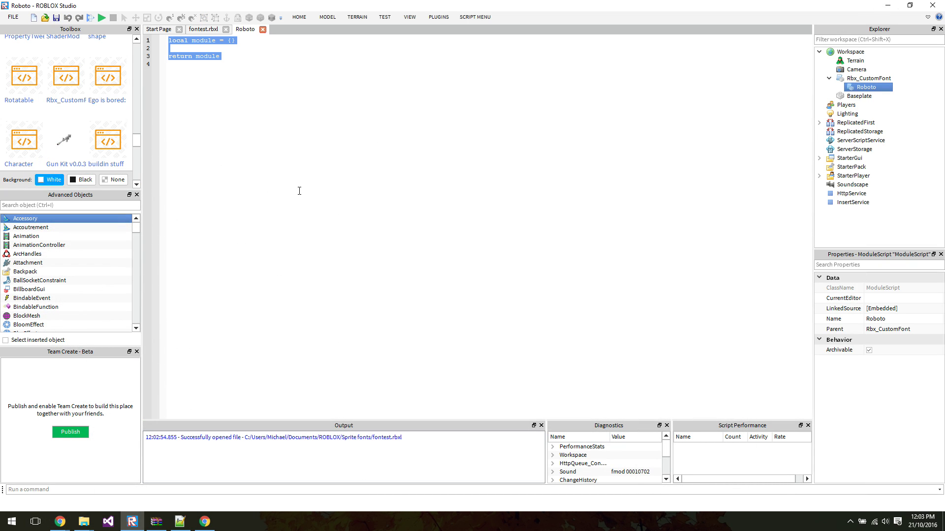
Paste the copied Roboto font table into the module script, then close its tab.
key(ctrl+v)
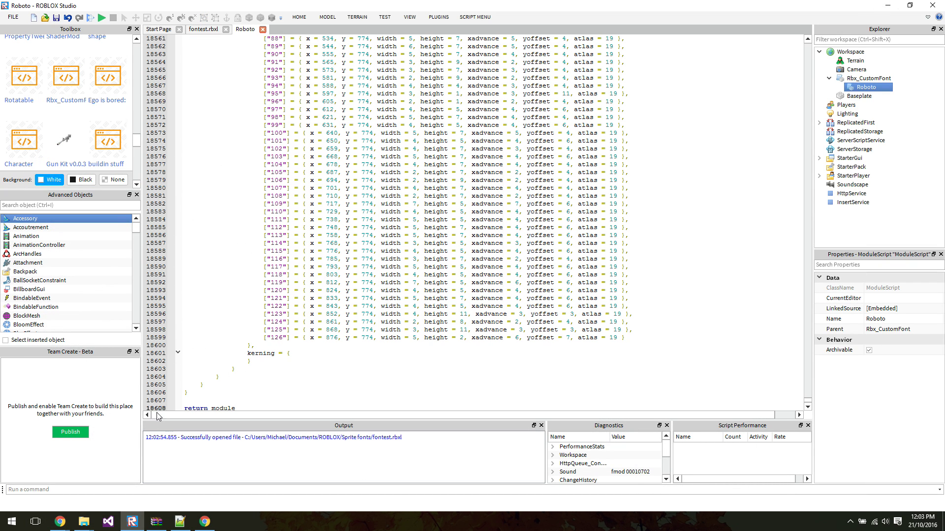
click(363, 360)
click(263, 30)
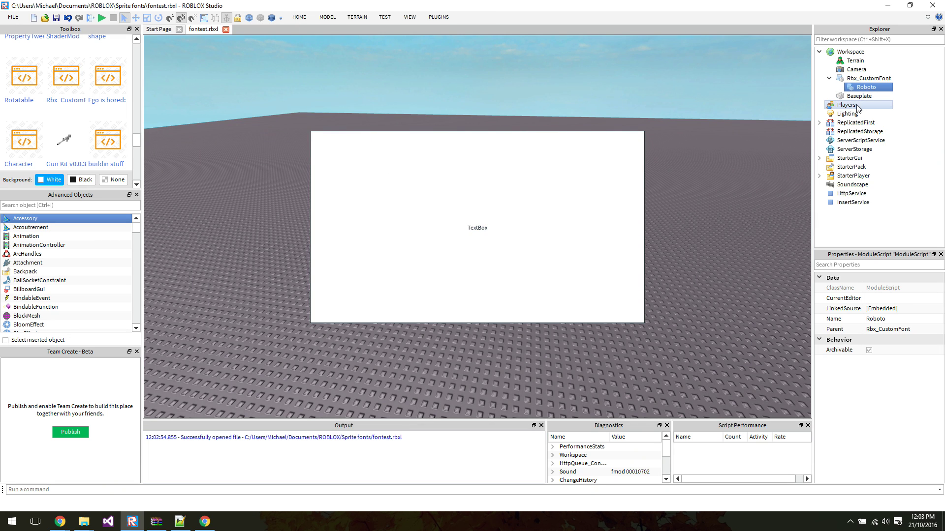
click(829, 78)
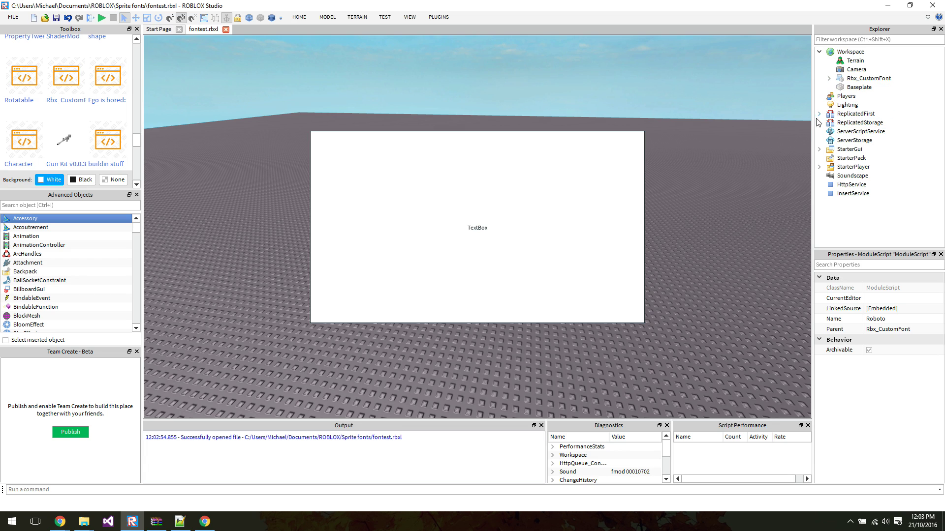
Inspect the ScreenGui LocalScript applying fonts.Replace("Roboto") to the TextBox, then return to fontest.rbxl.
click(819, 149)
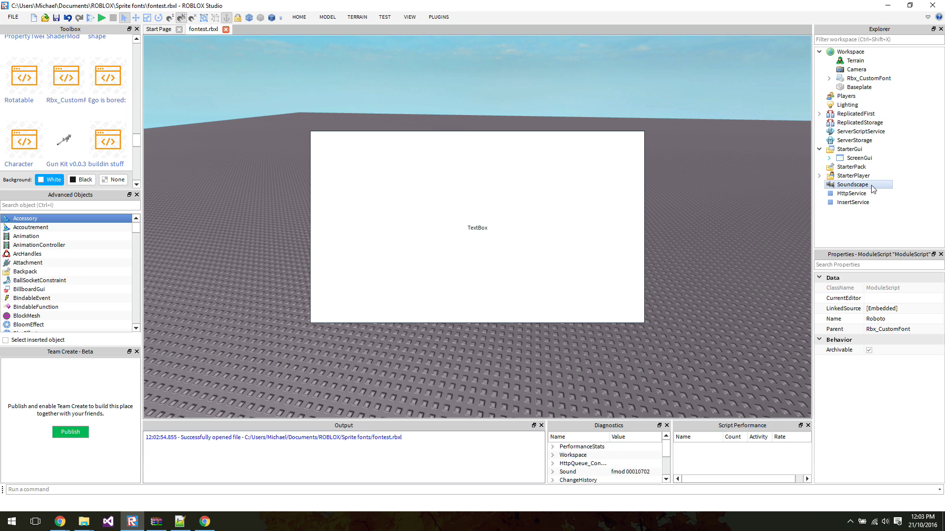
click(829, 158)
double_click(842, 167)
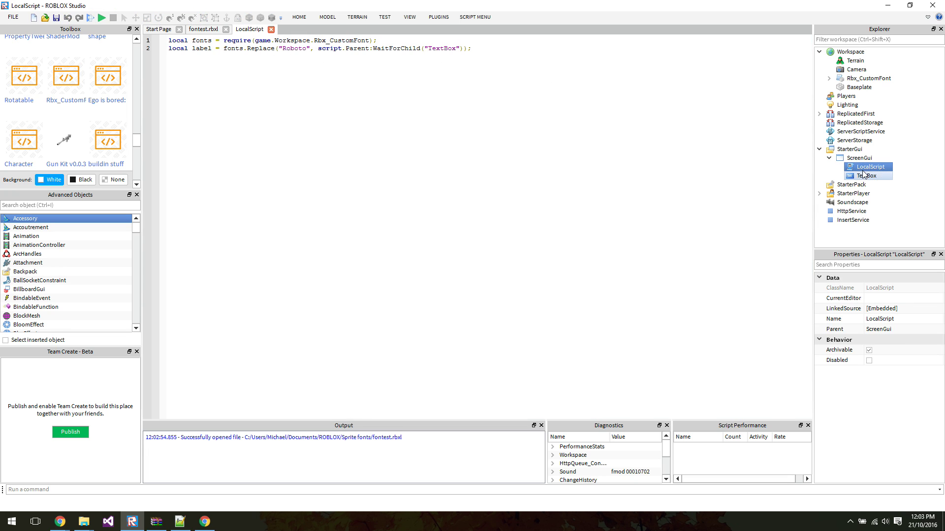
click(201, 29)
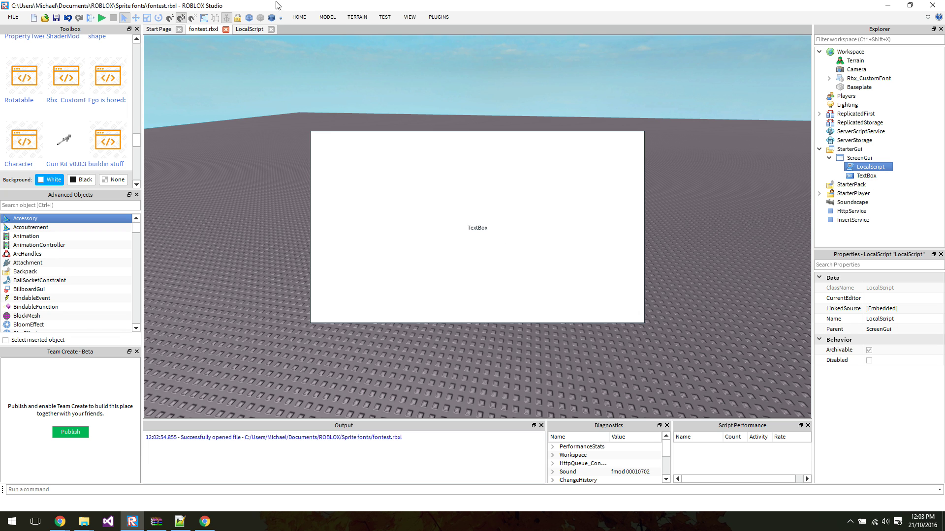
Start a play test and select the TextBox under Players > Player1 > PlayerGui > ScreenGui.
click(90, 18)
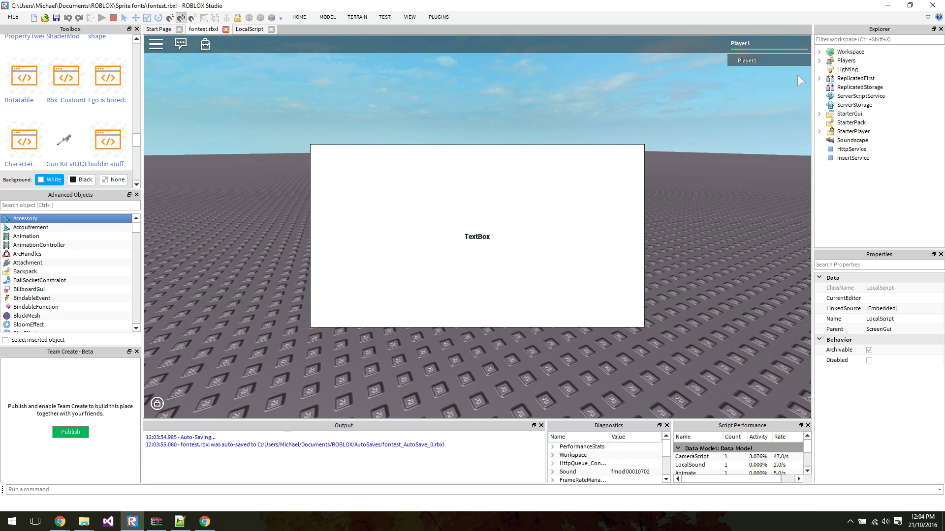
click(819, 60)
click(829, 69)
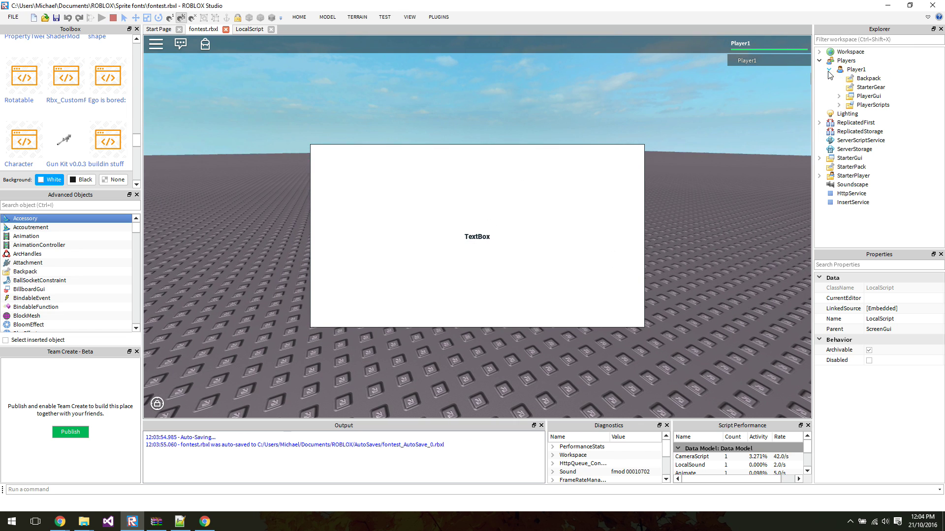
click(838, 97)
click(849, 114)
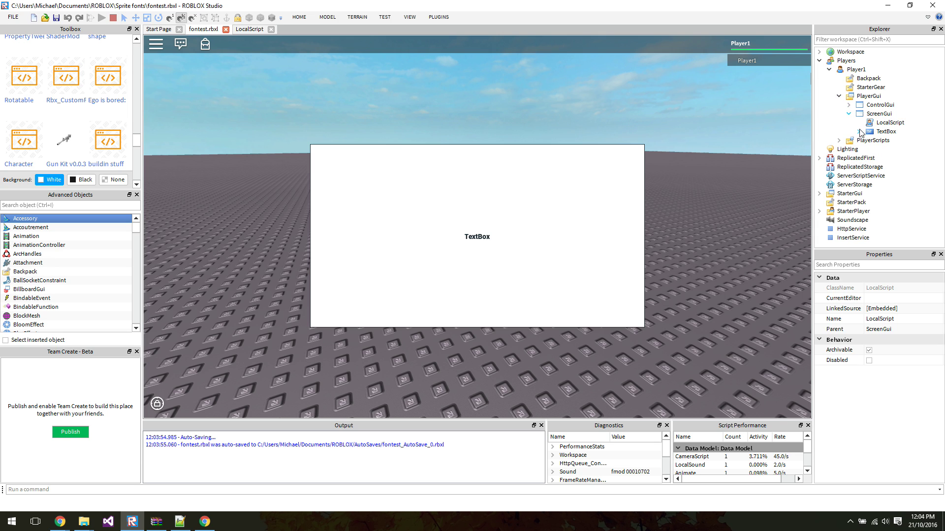
click(859, 131)
click(884, 132)
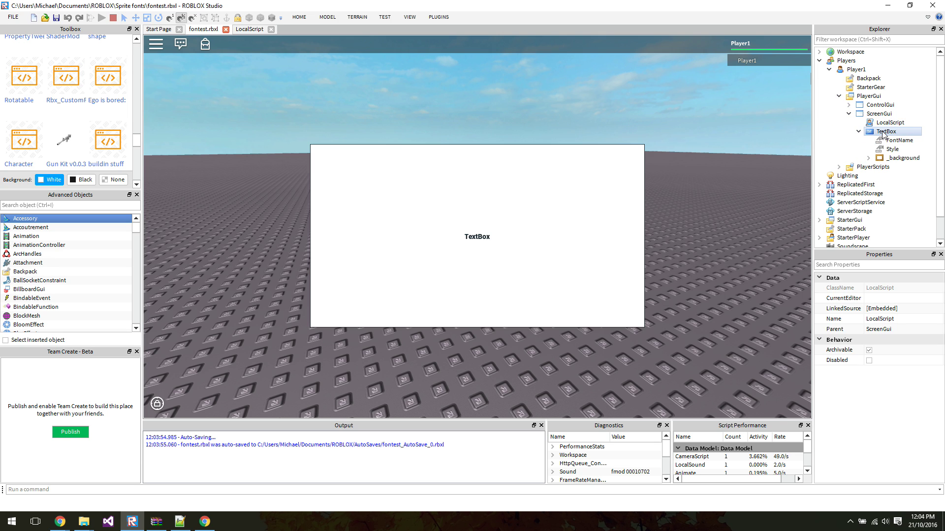
Type 'Hello world!' into the on-screen TextBox.
click(513, 240)
text(Hel)
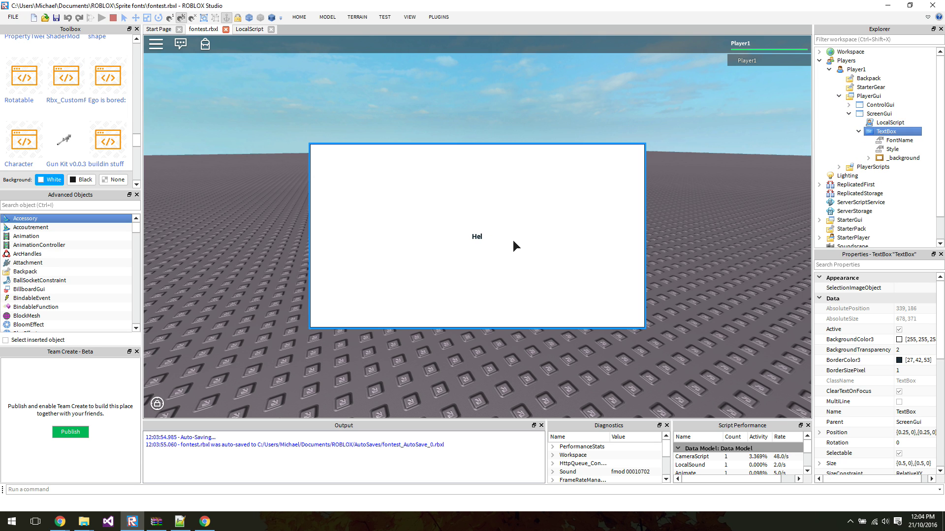
text(lo world!)
key(Down)
key(Down)
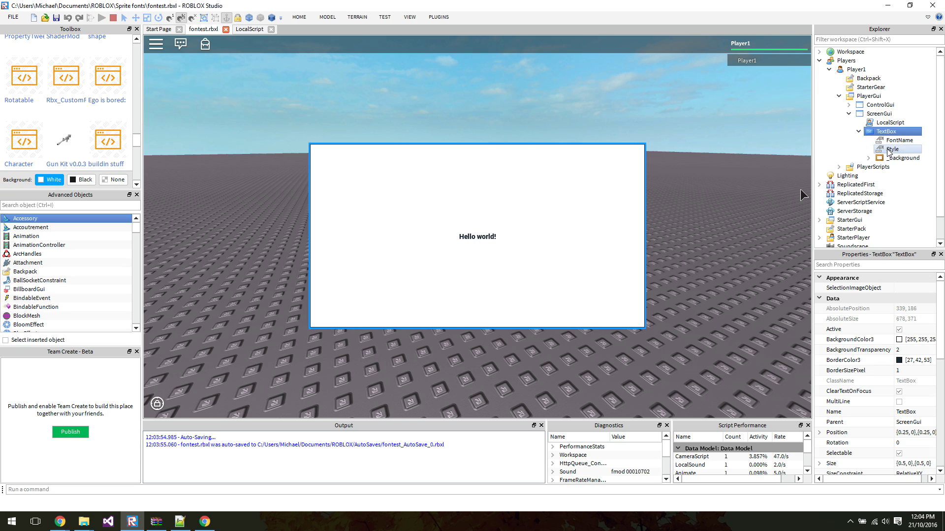
Set the TextBox's Style value to Italic and confirm FontName reads Roboto.
click(871, 319)
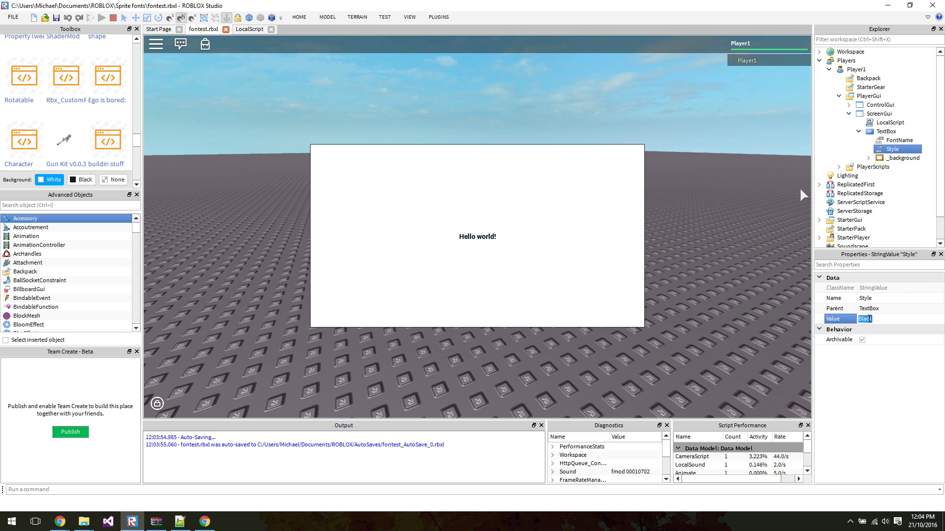
text(Italic)
key(Return)
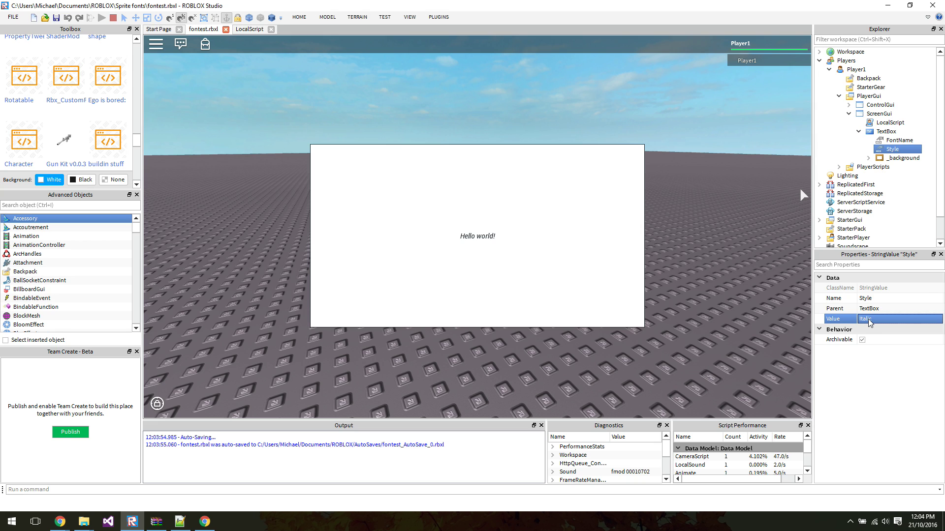
click(904, 142)
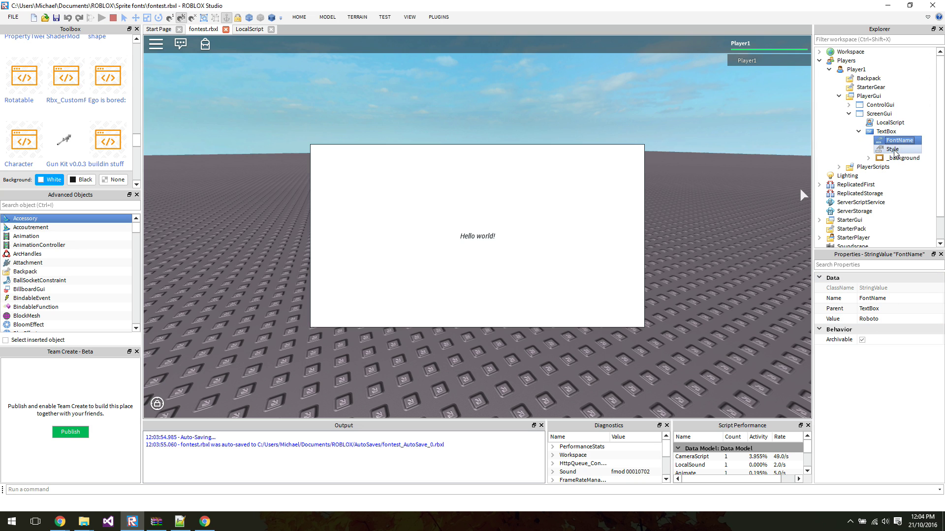
click(886, 131)
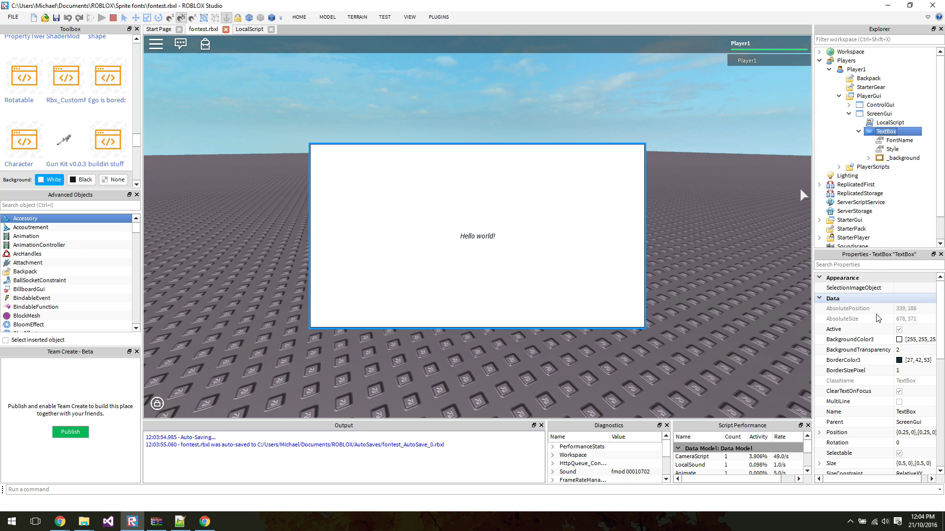
scroll(883, 361, down, 7)
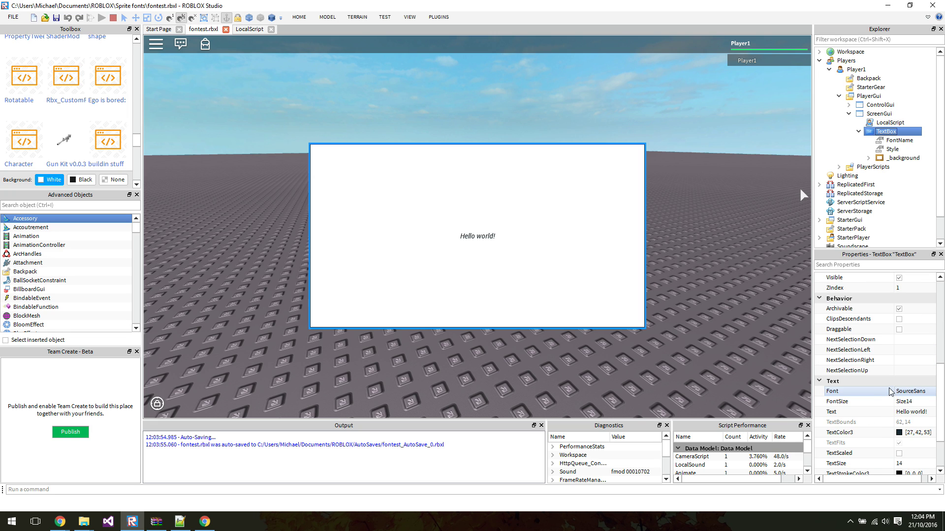
Turn on TextScaled and set the TextBox's TextColor3 to green [85, 255, 127].
scroll(906, 333, down, 6)
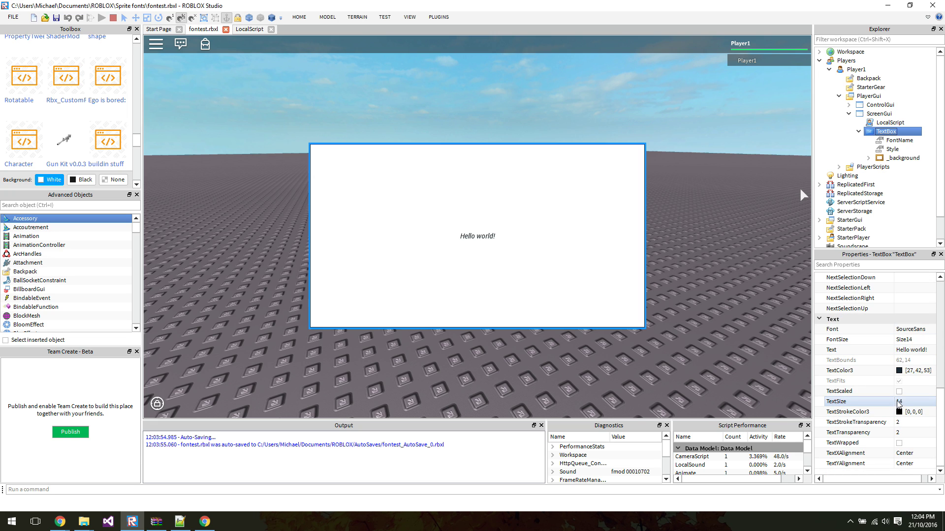
click(899, 391)
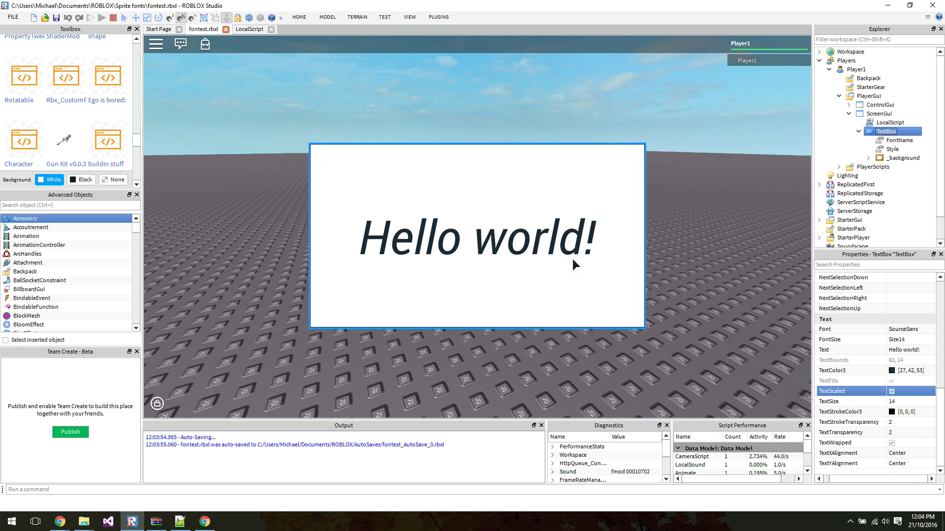
click(896, 371)
click(444, 240)
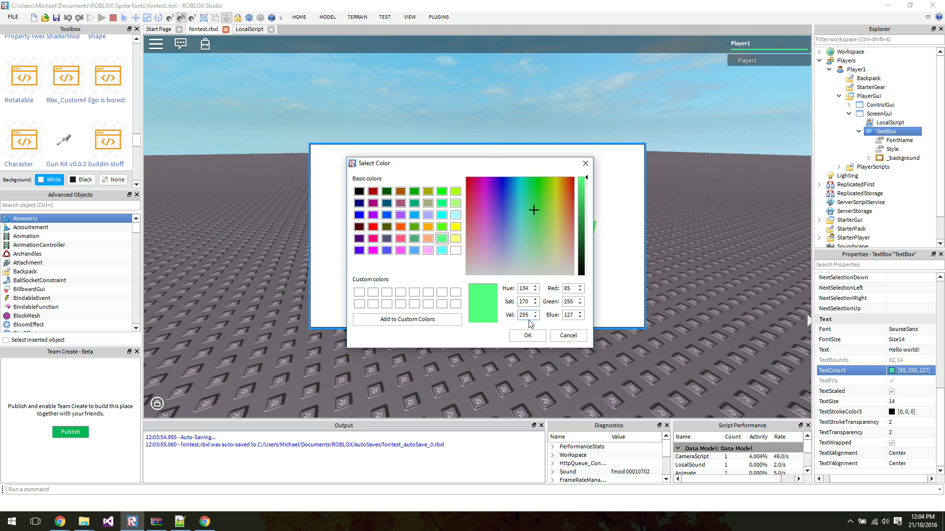
click(528, 335)
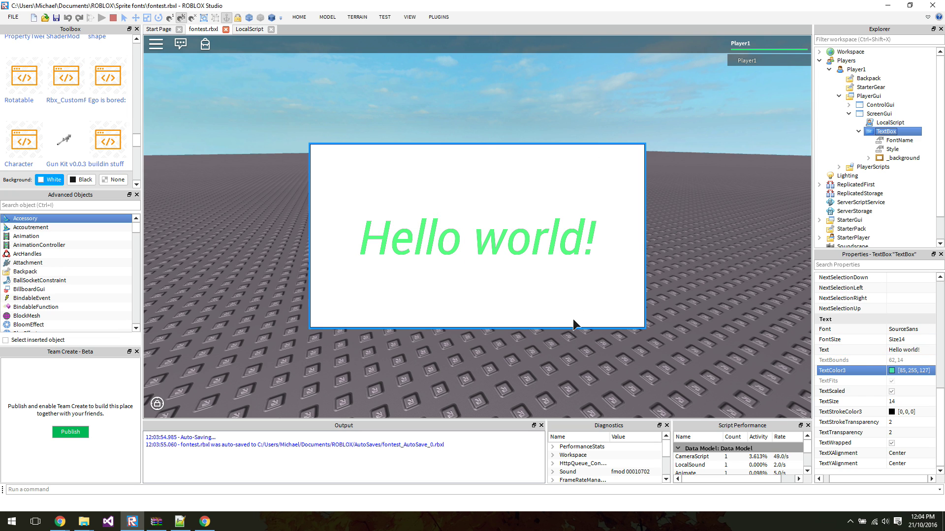